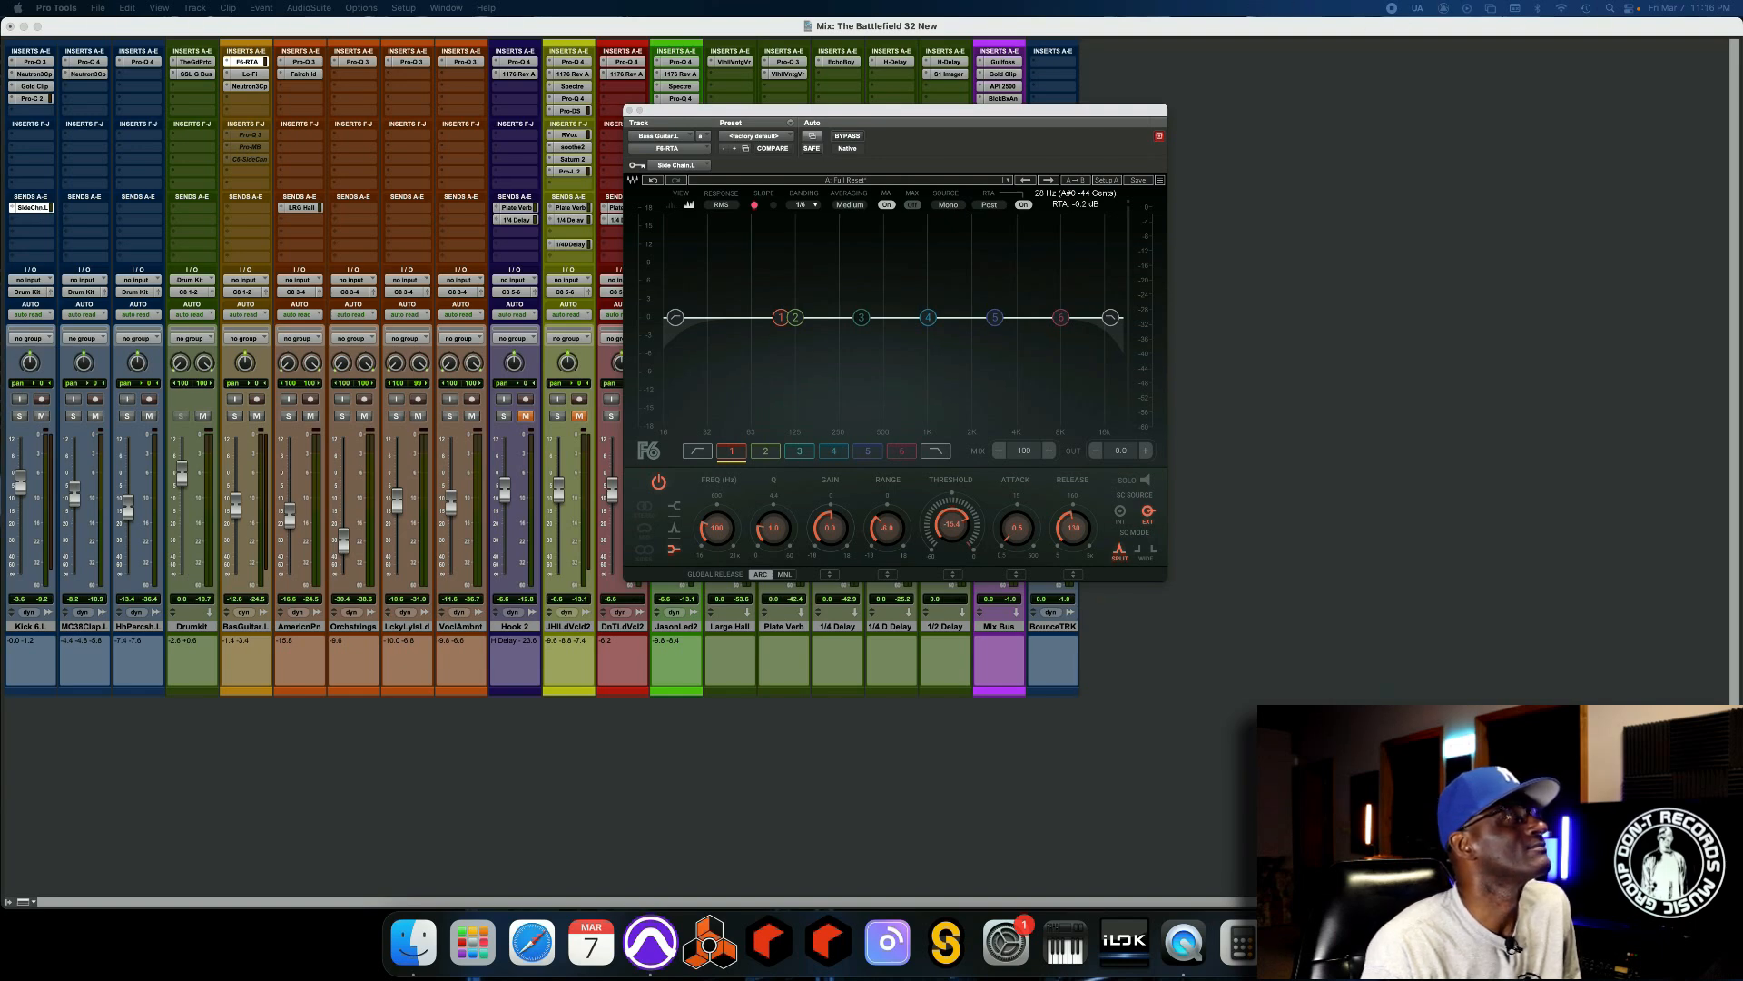
Close the kick's side-chain send window and choose the Side Chain.L (Mono) bus as the bass guitar F6-RTA's key input.
drag(1742, 436, 321, 300)
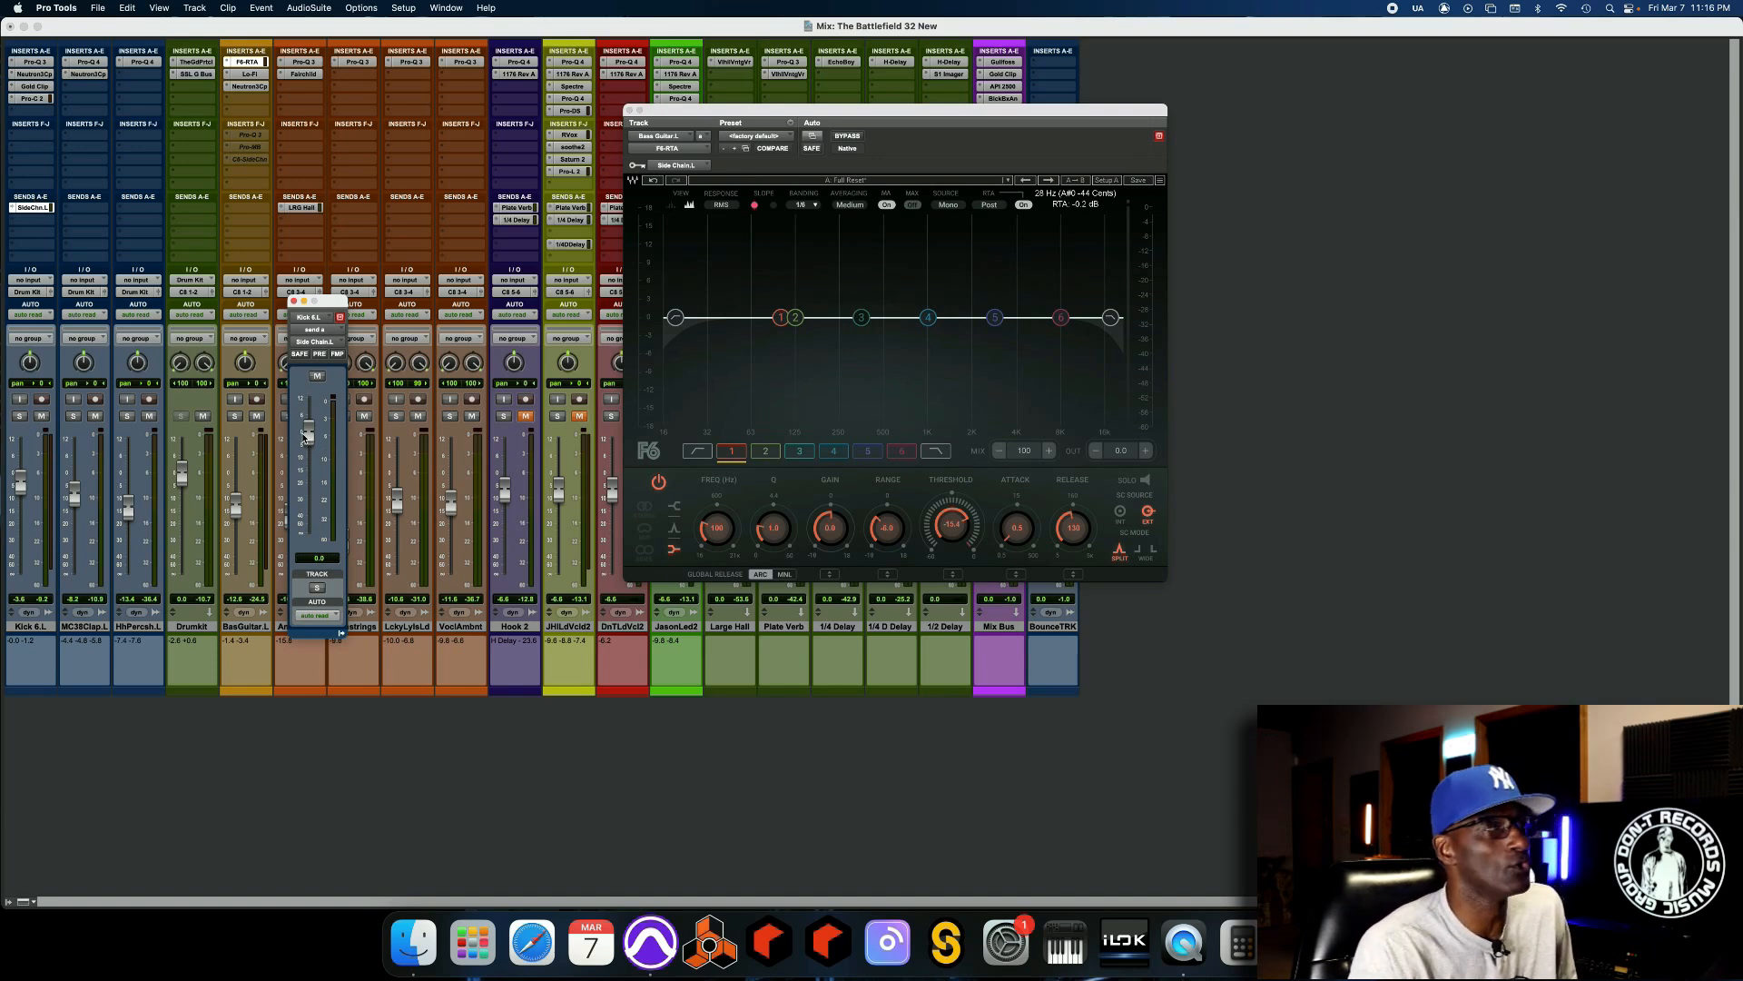
click(295, 301)
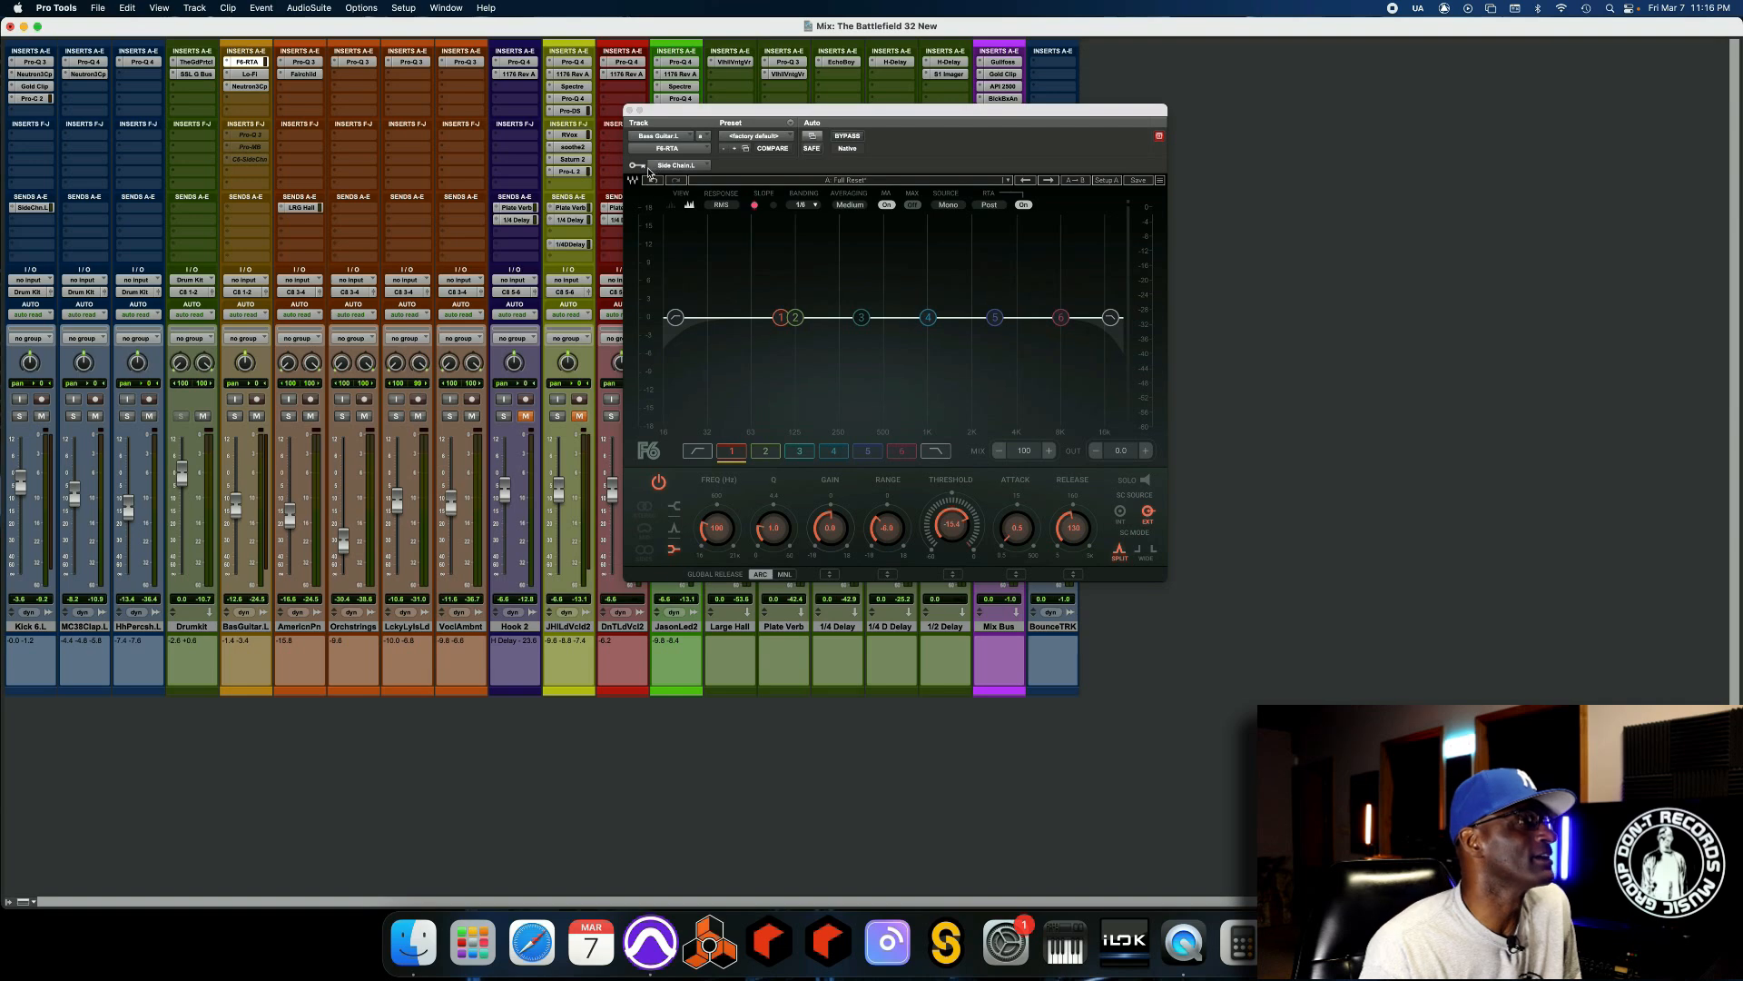
click(693, 167)
mouse_move(694, 178)
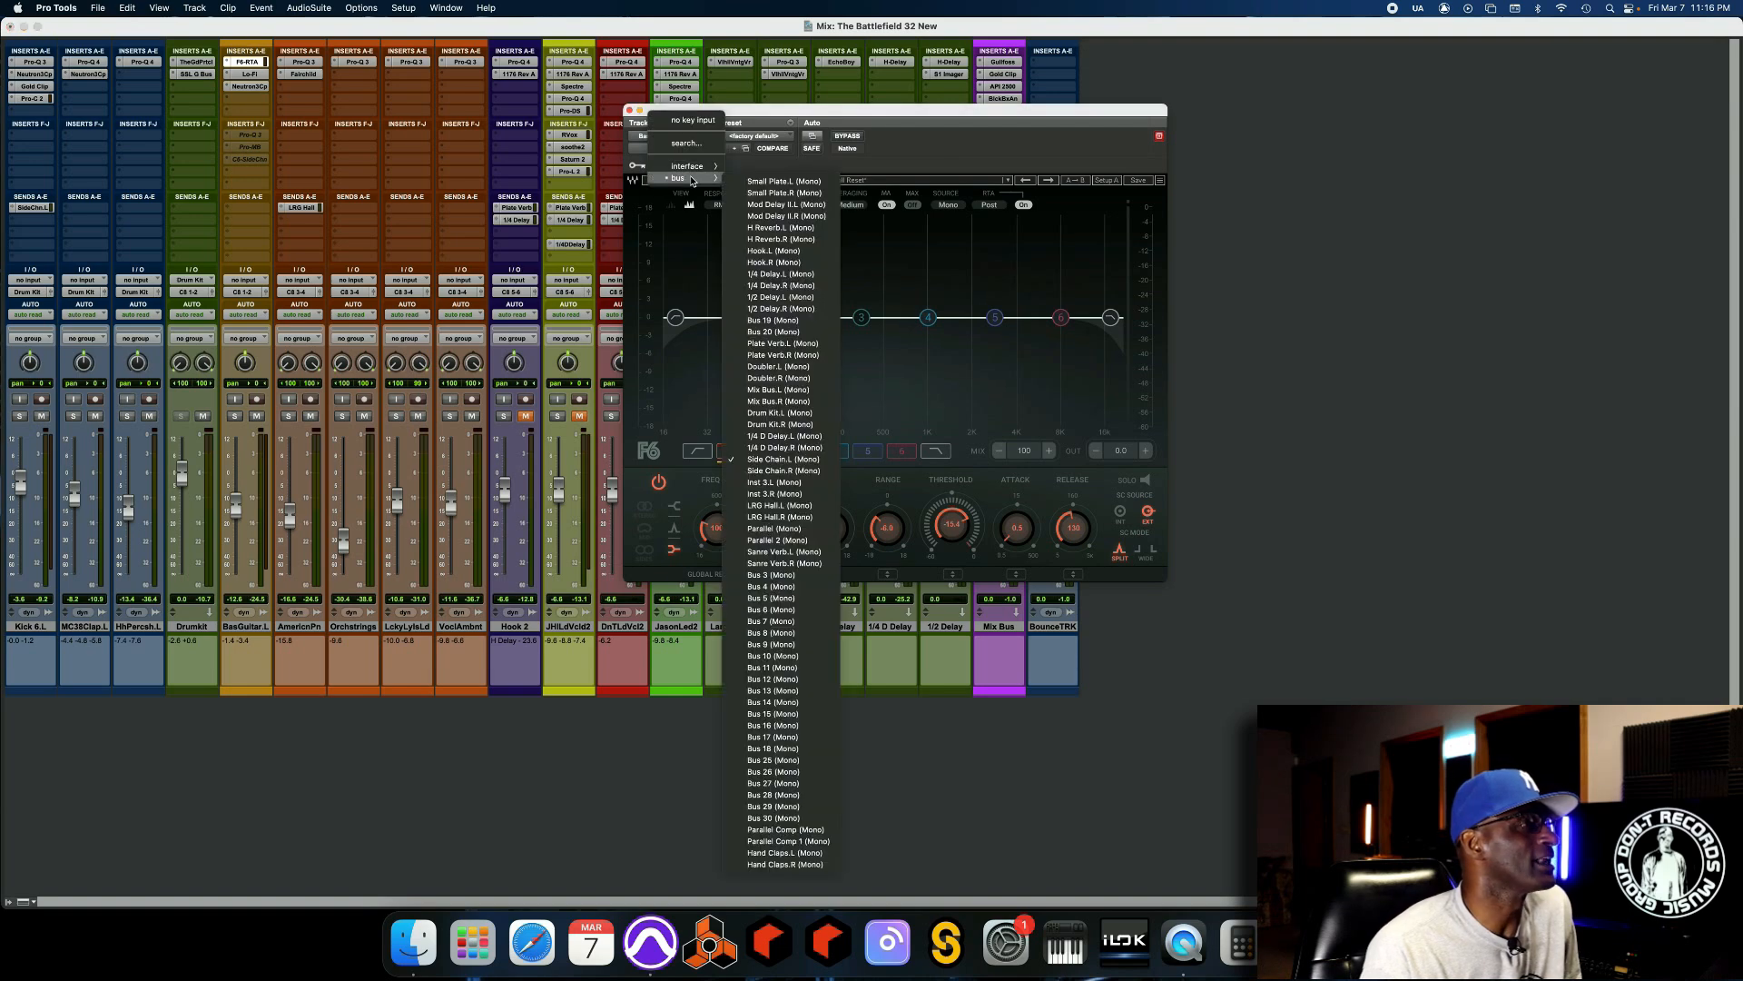
click(786, 460)
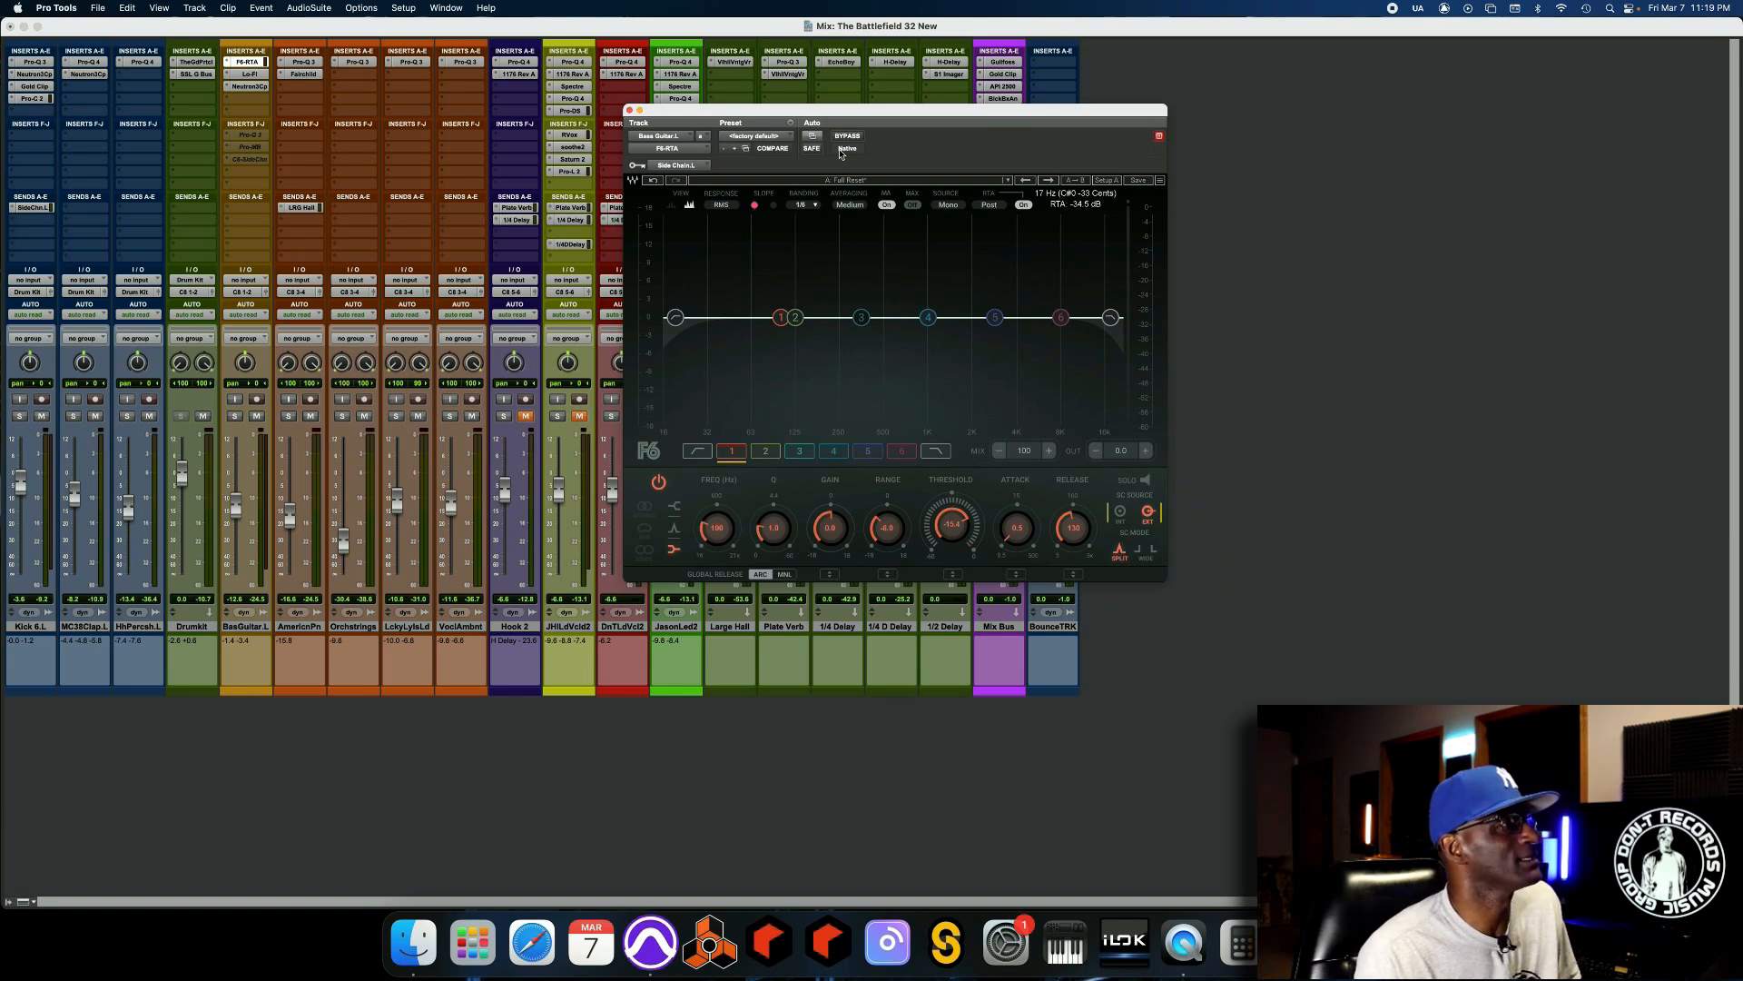
Play the mix and compare the bass guitar with the F6-RTA bypassed and active.
drag(826, 124, 840, 116)
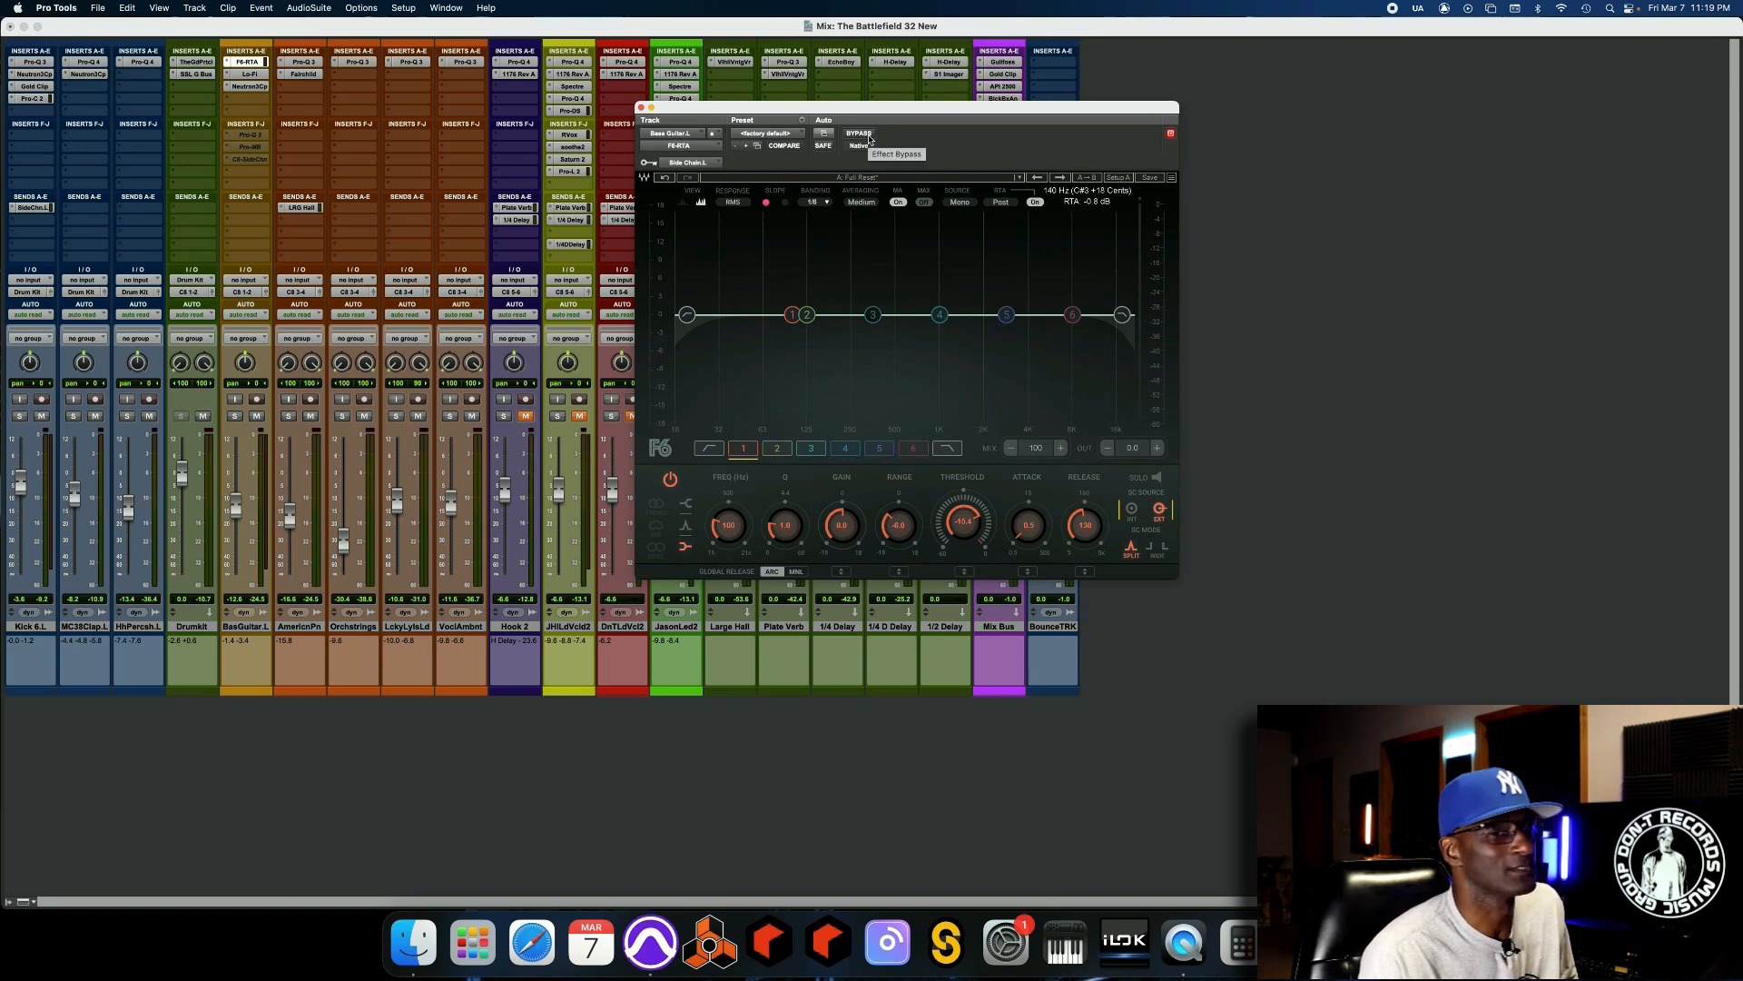
key(space)
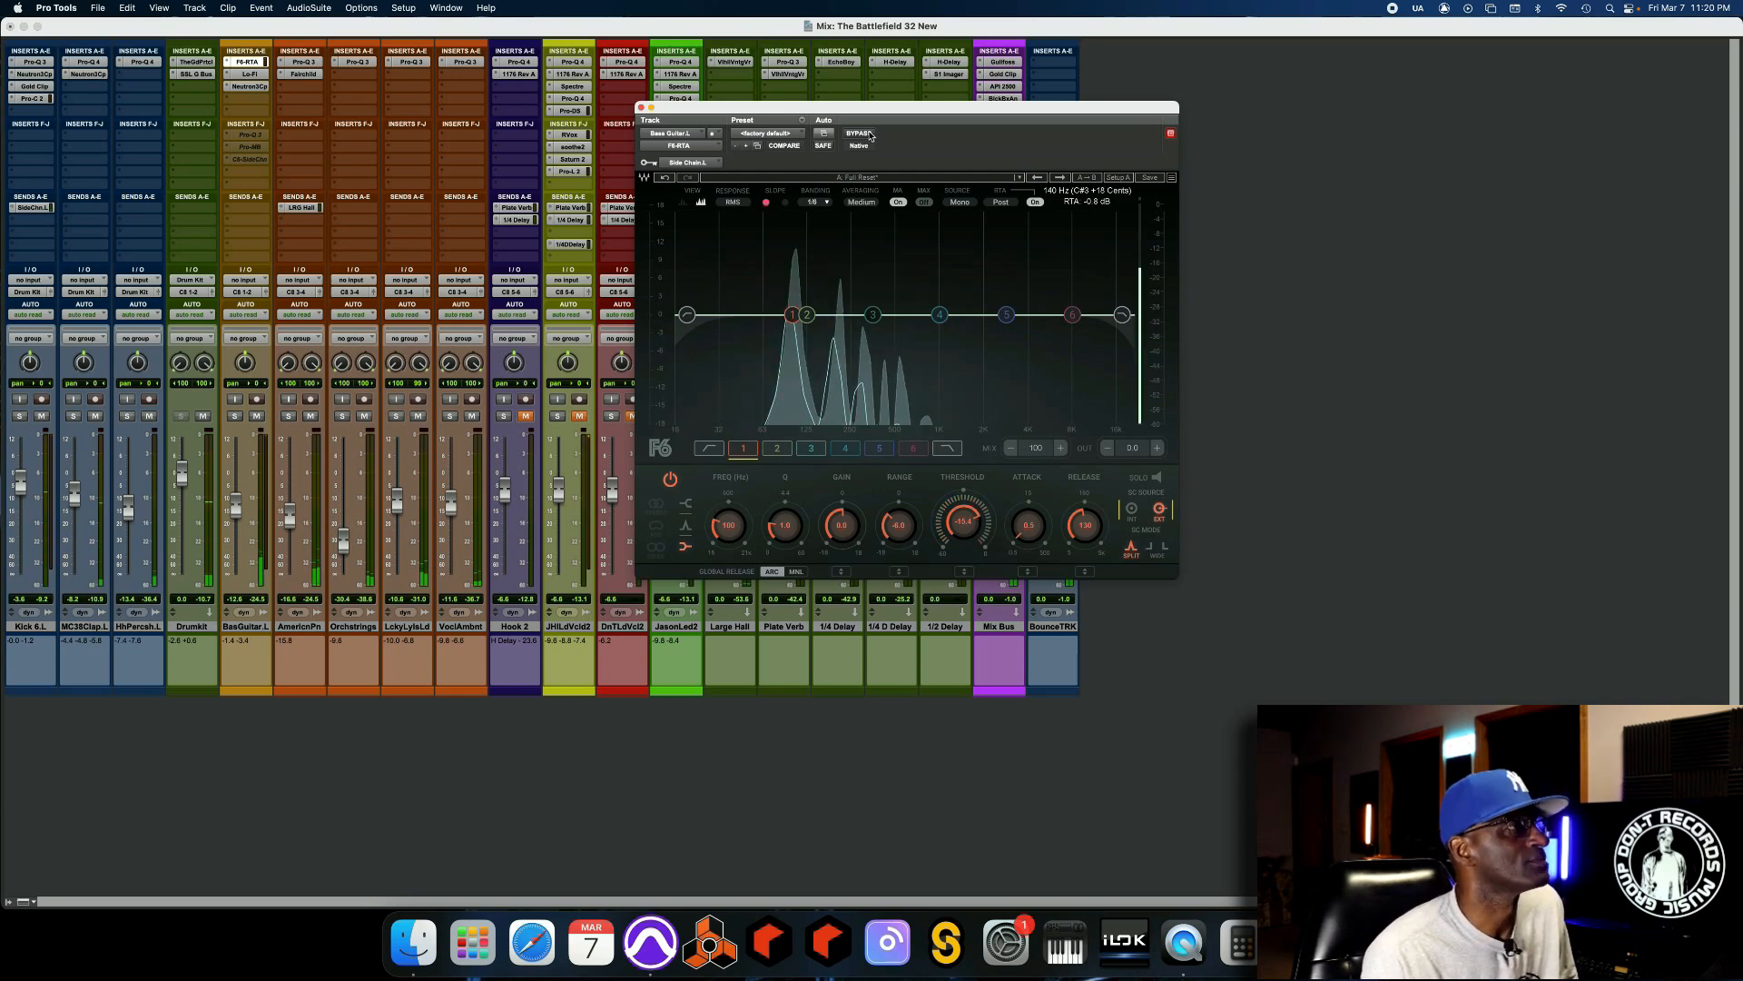
click(868, 134)
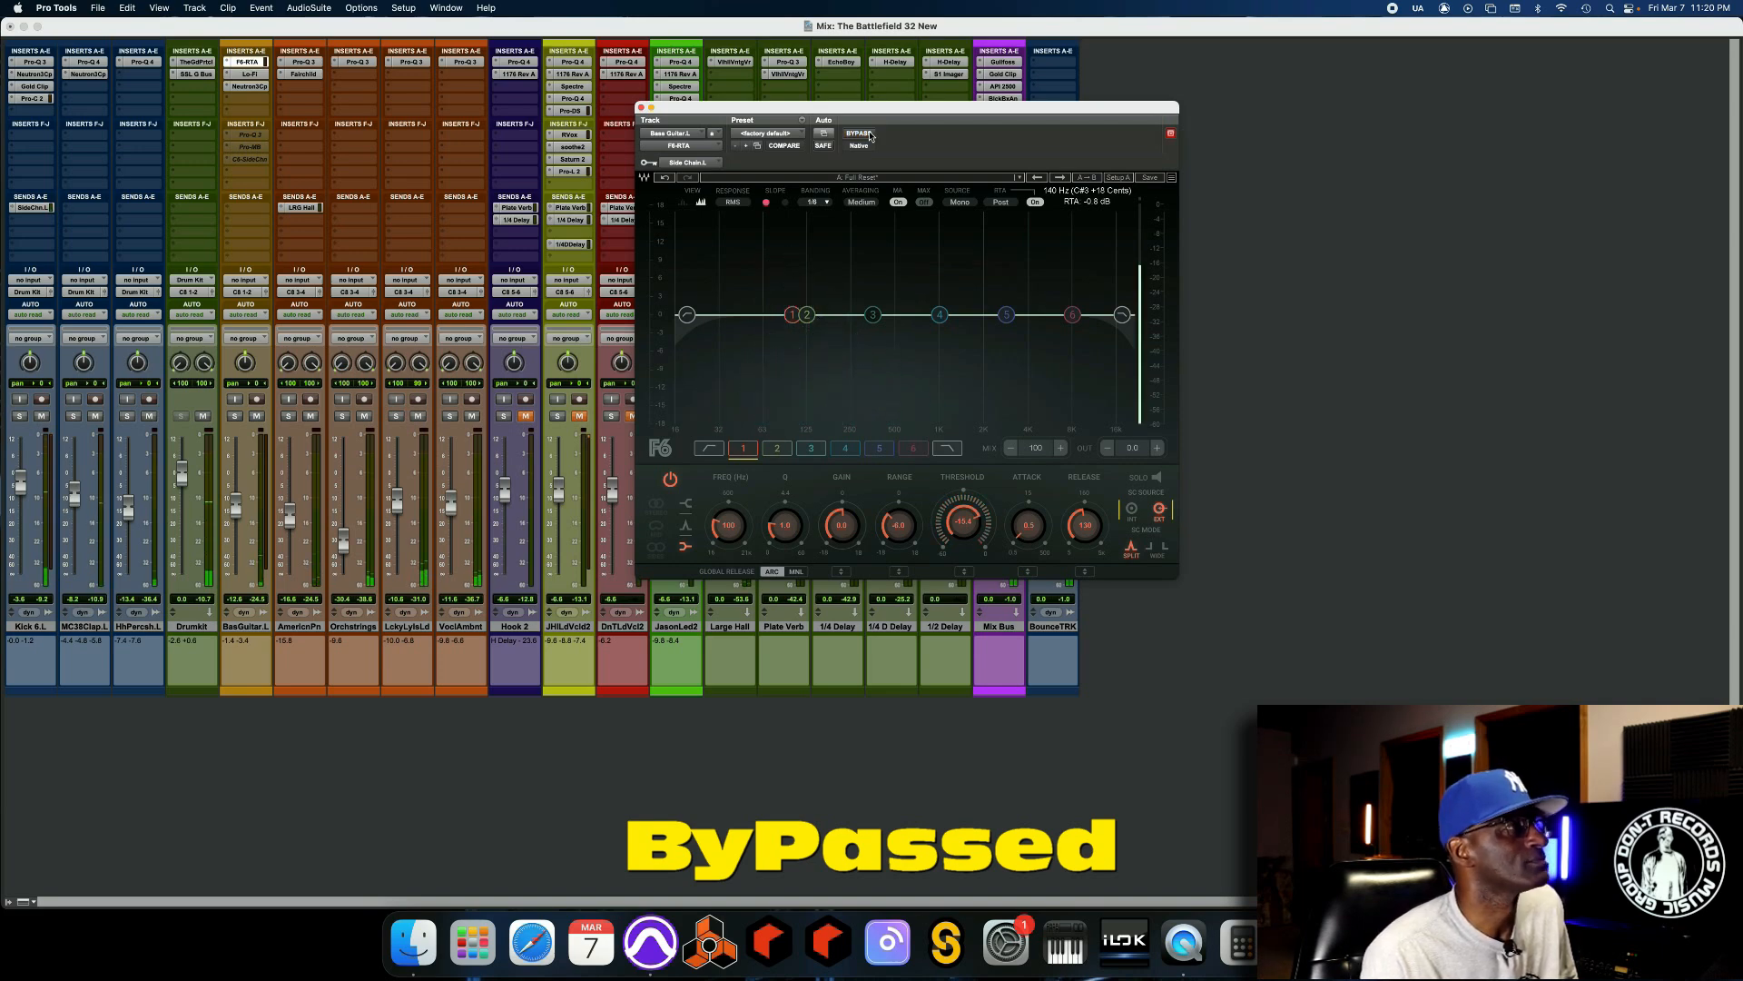
click(859, 134)
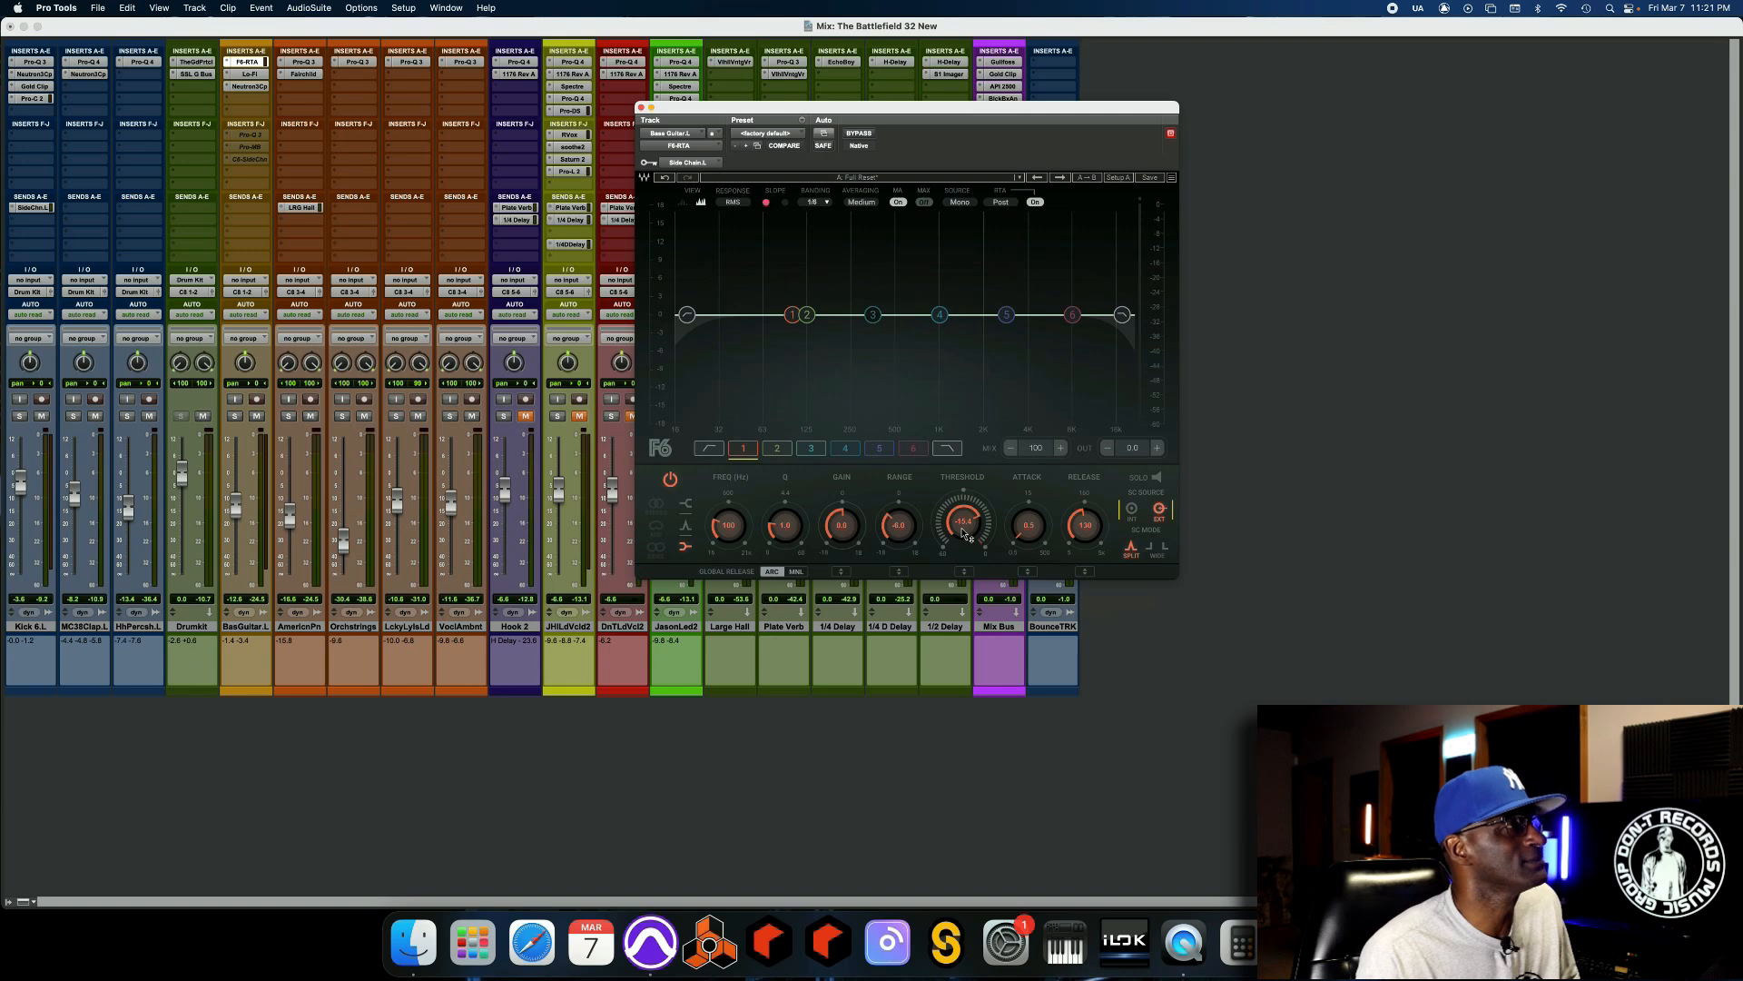
Lower the F6-RTA's band 1 threshold slightly during playback and bypass the plug-in.
key(space)
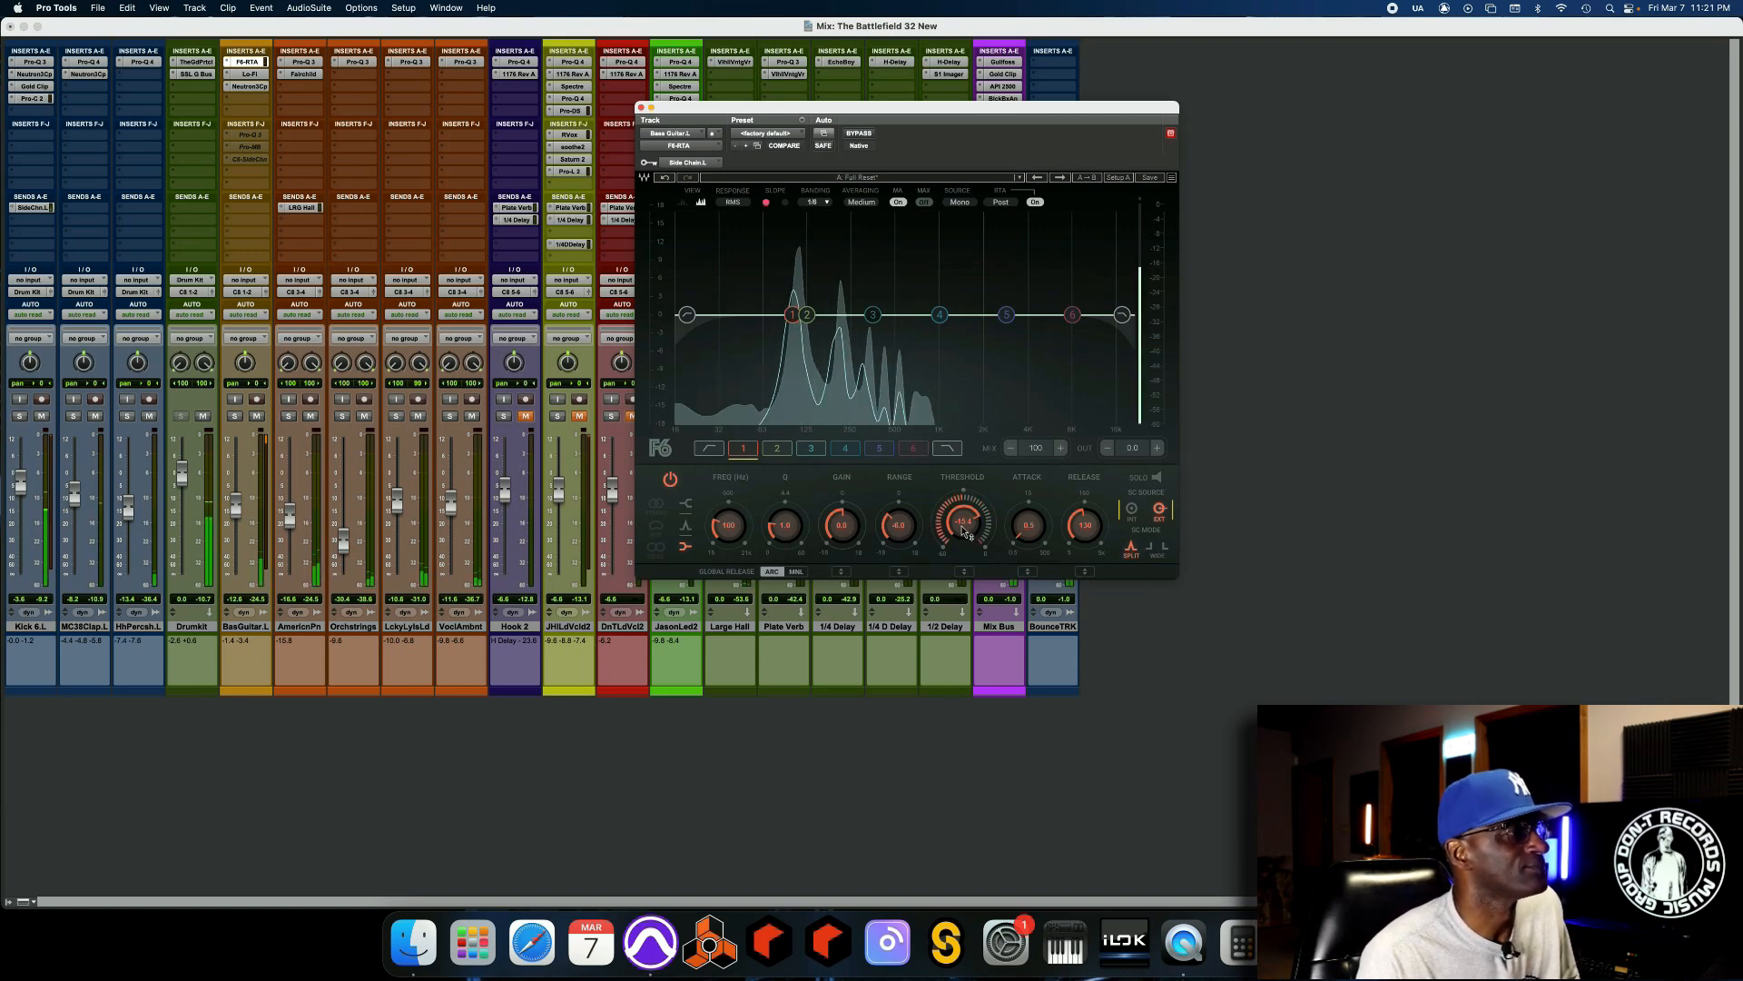
drag(963, 522, 963, 527)
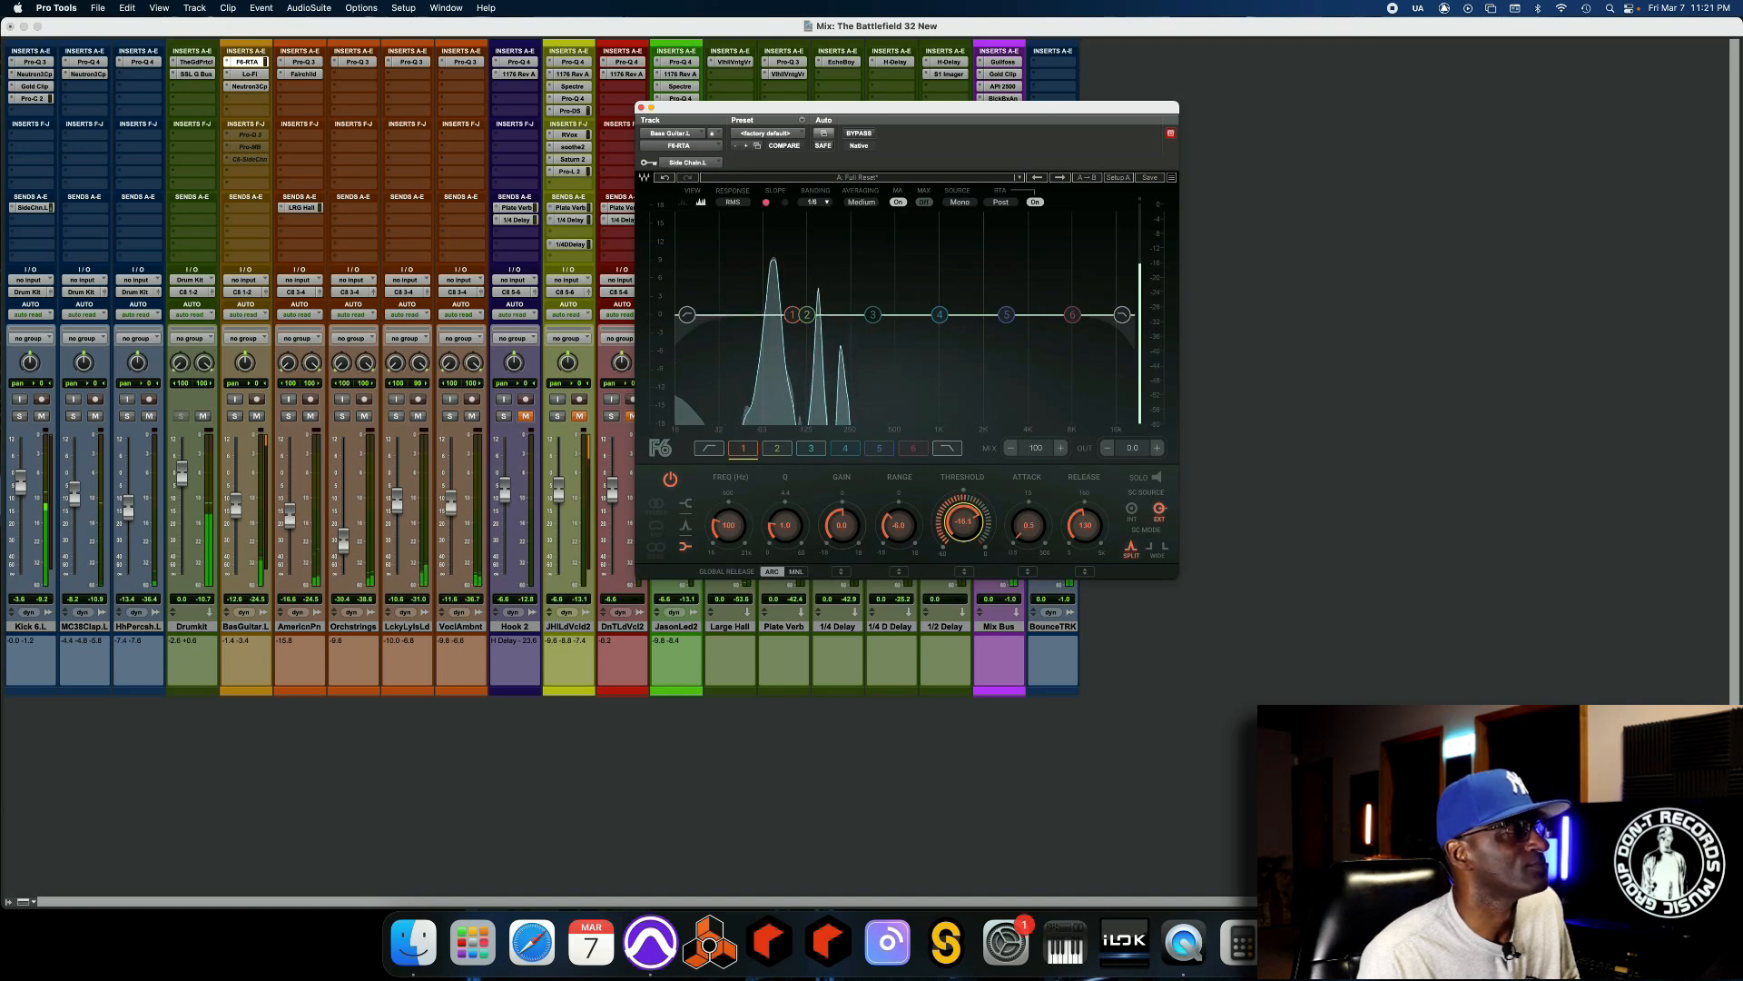
click(870, 136)
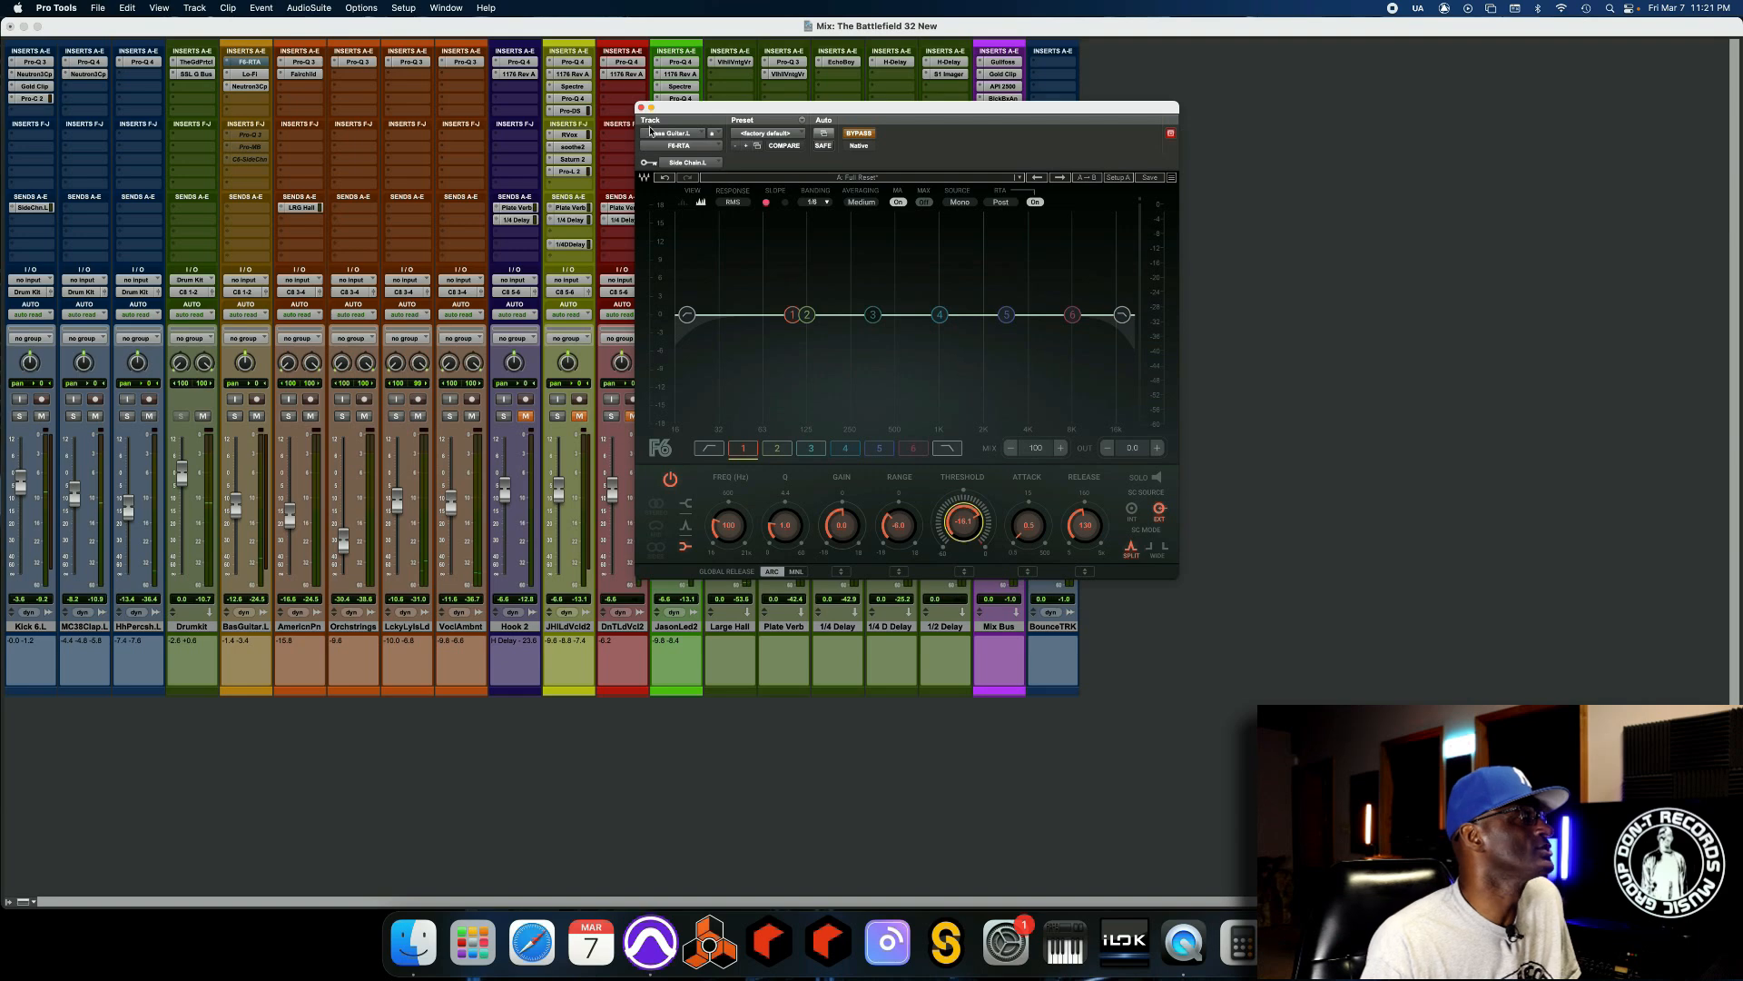
Replace the F6-RTA in the bass guitar's insert slot A with the active Pro-Q 3, parking the F6-RTA inactive in slot I.
drag(237, 63, 236, 177)
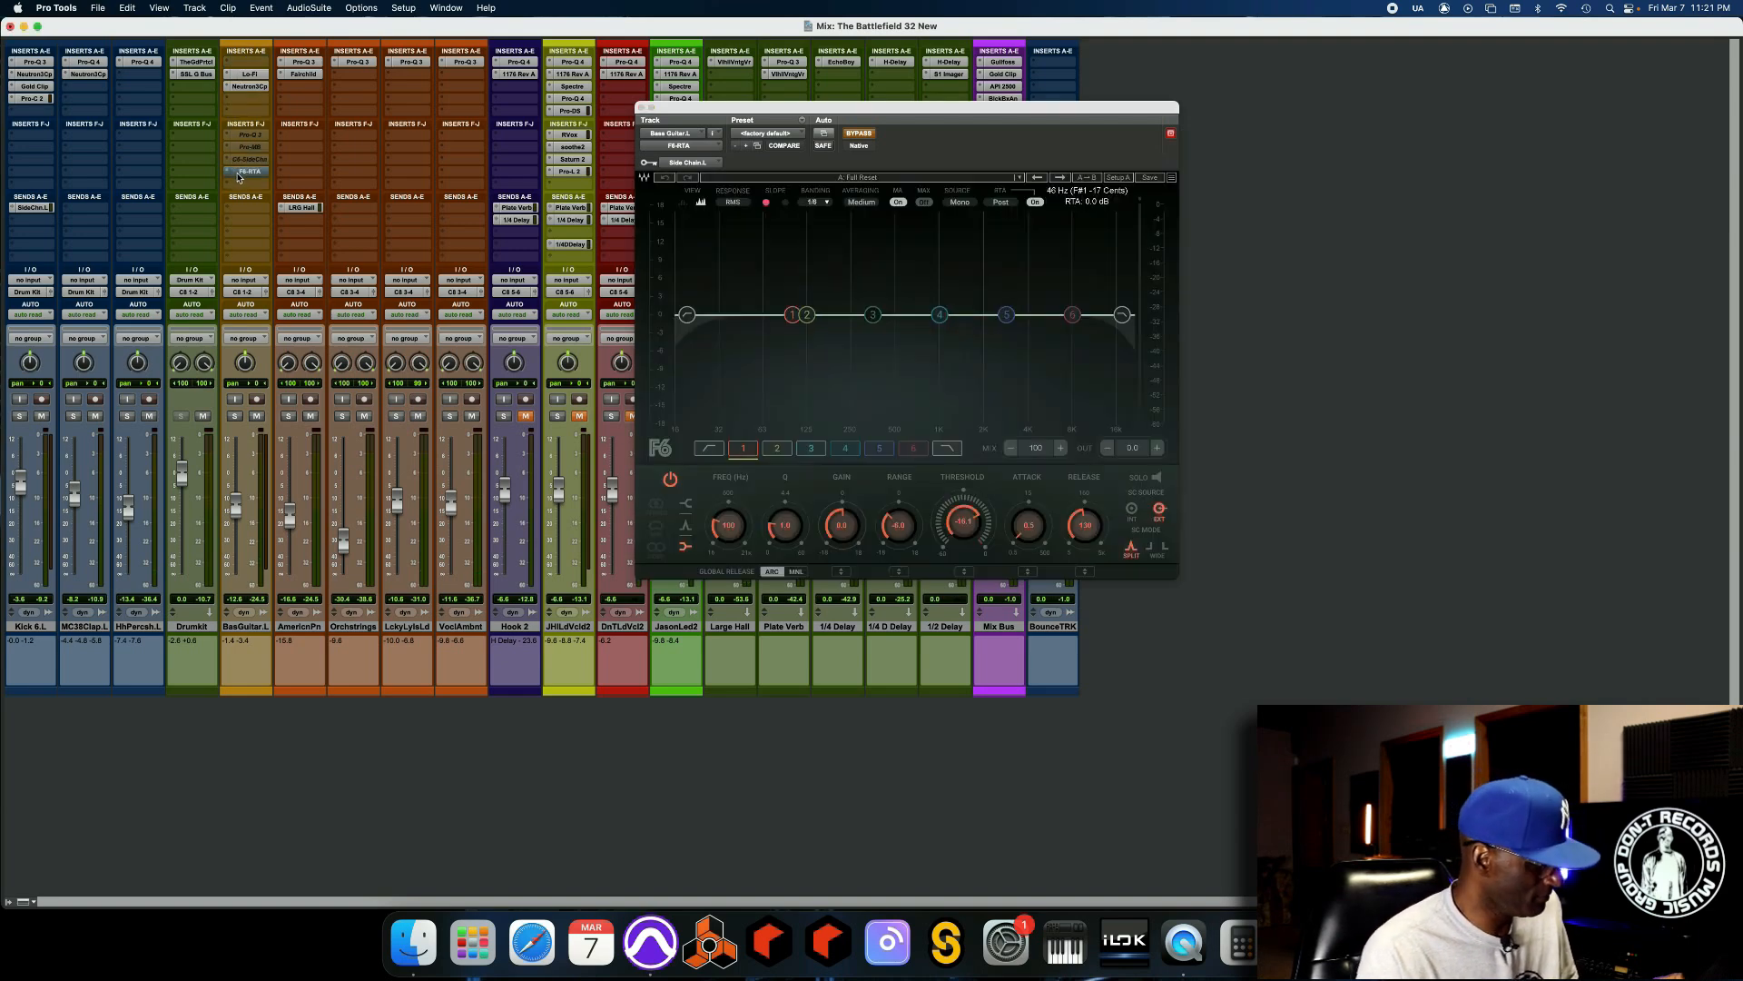
ctrl+super+click(238, 171)
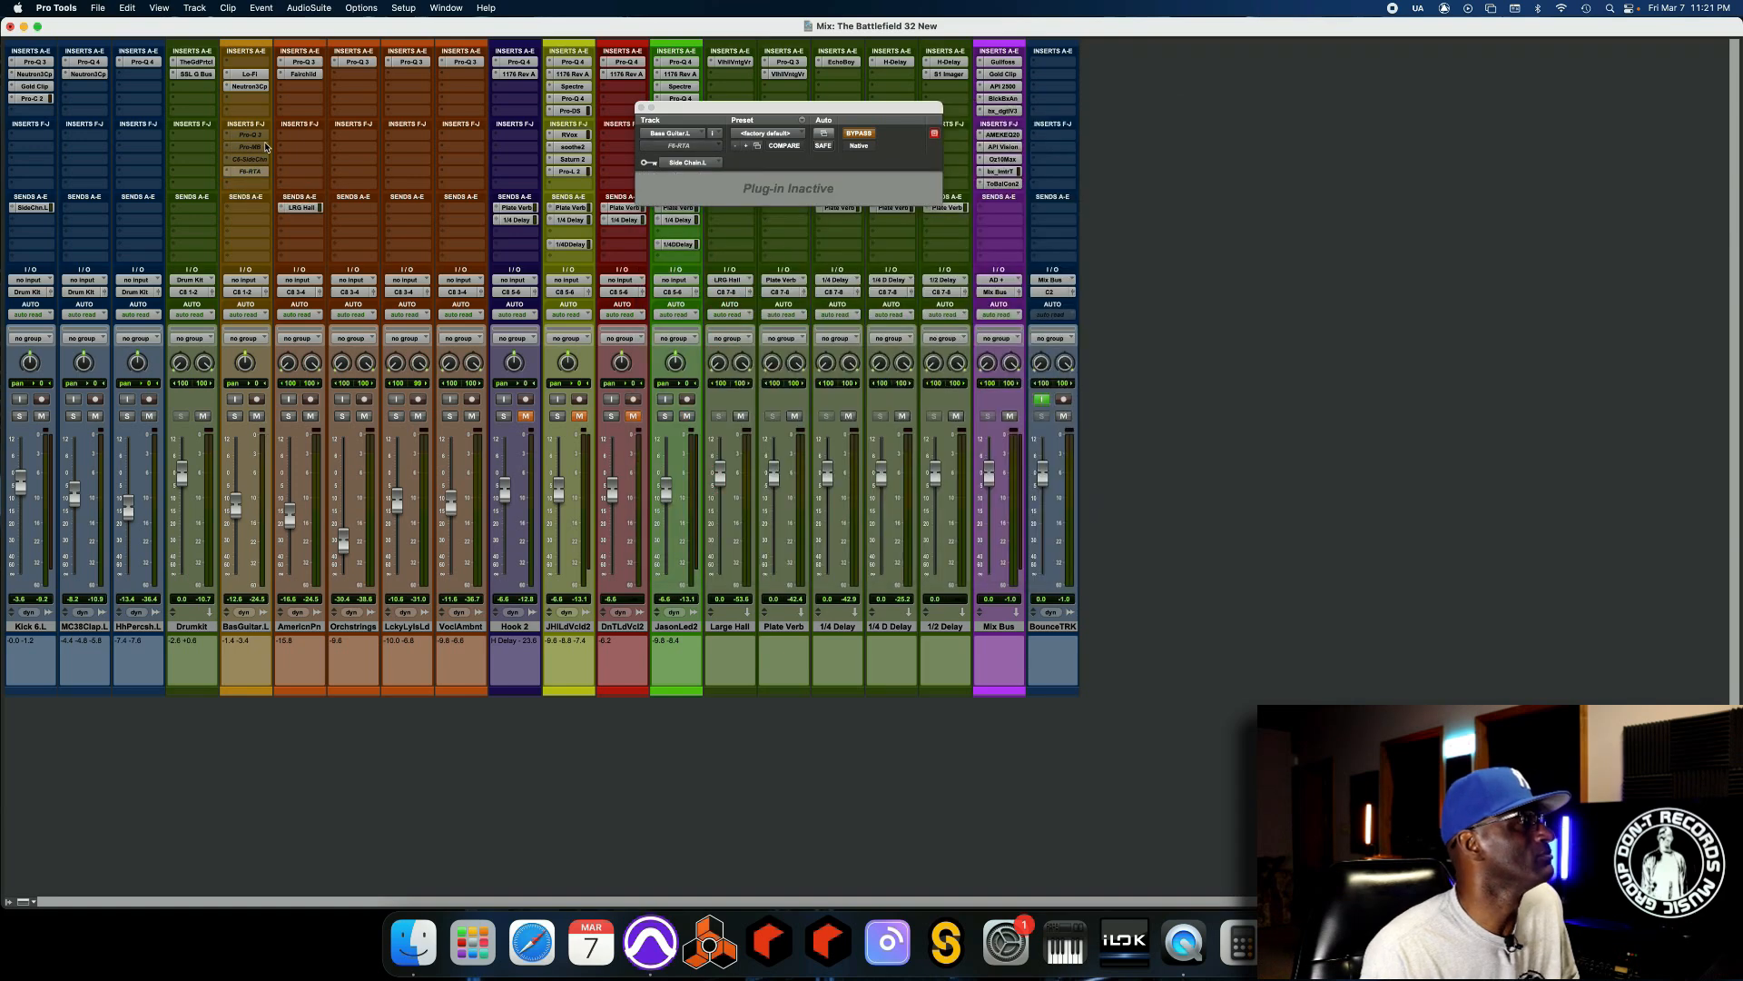
drag(260, 139, 256, 67)
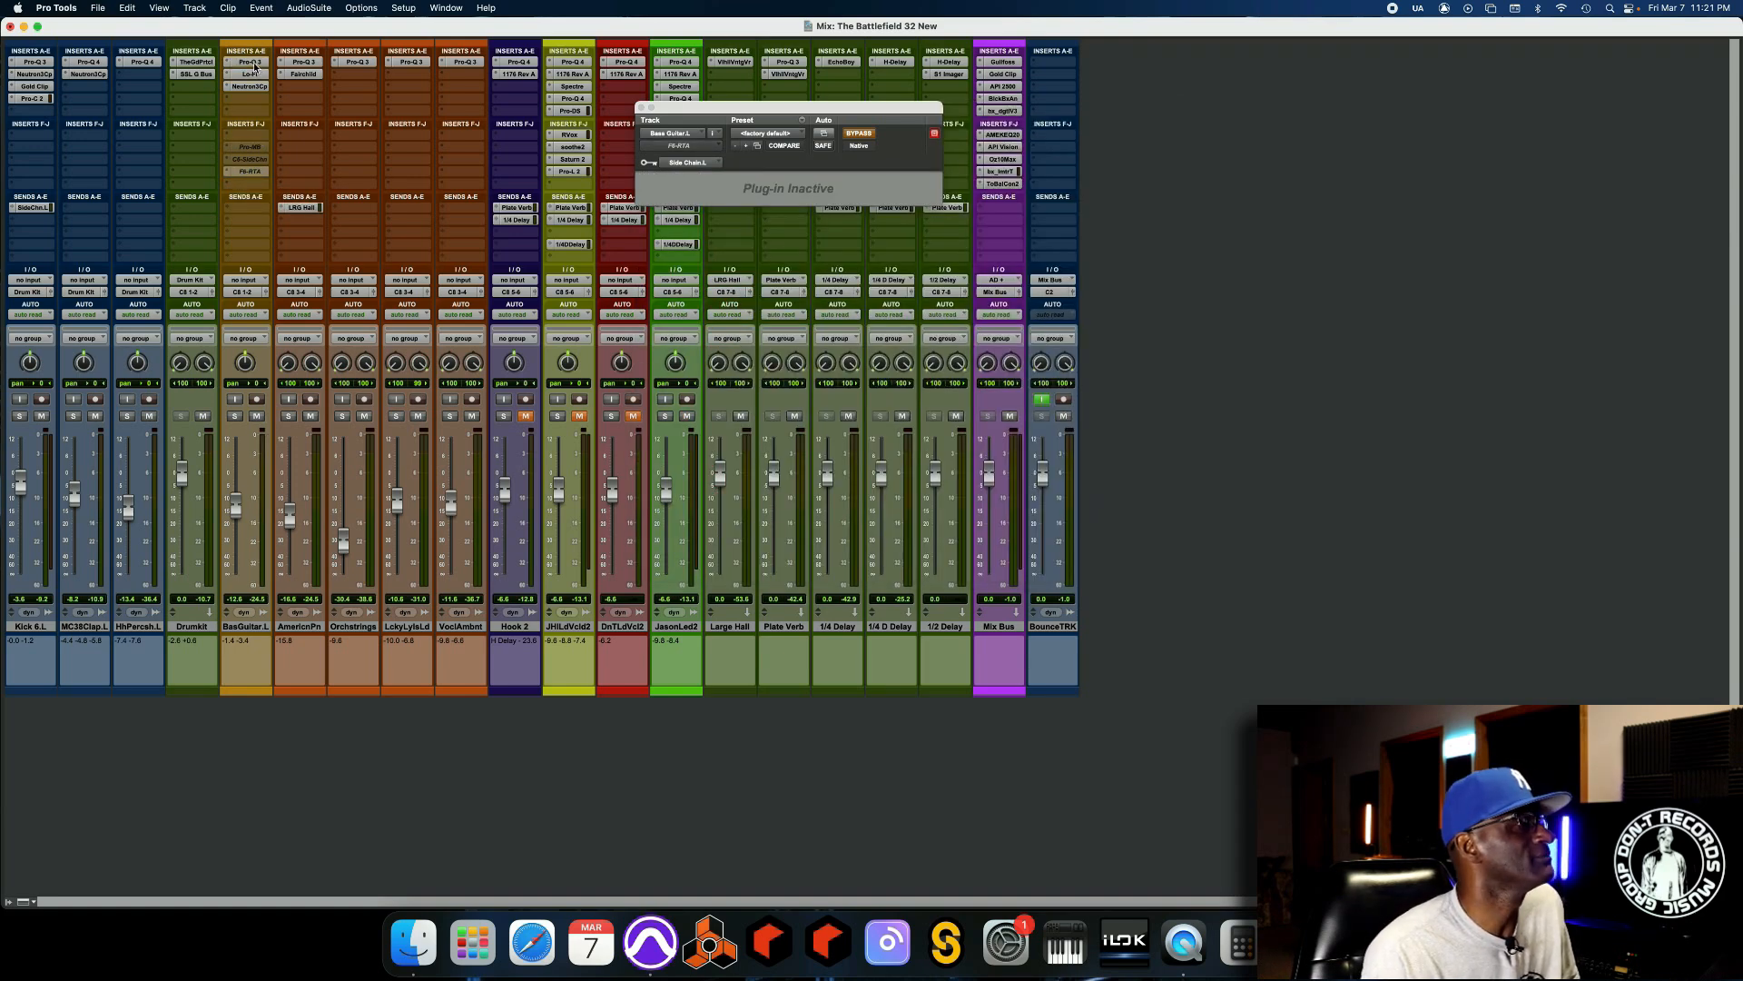
click(254, 63)
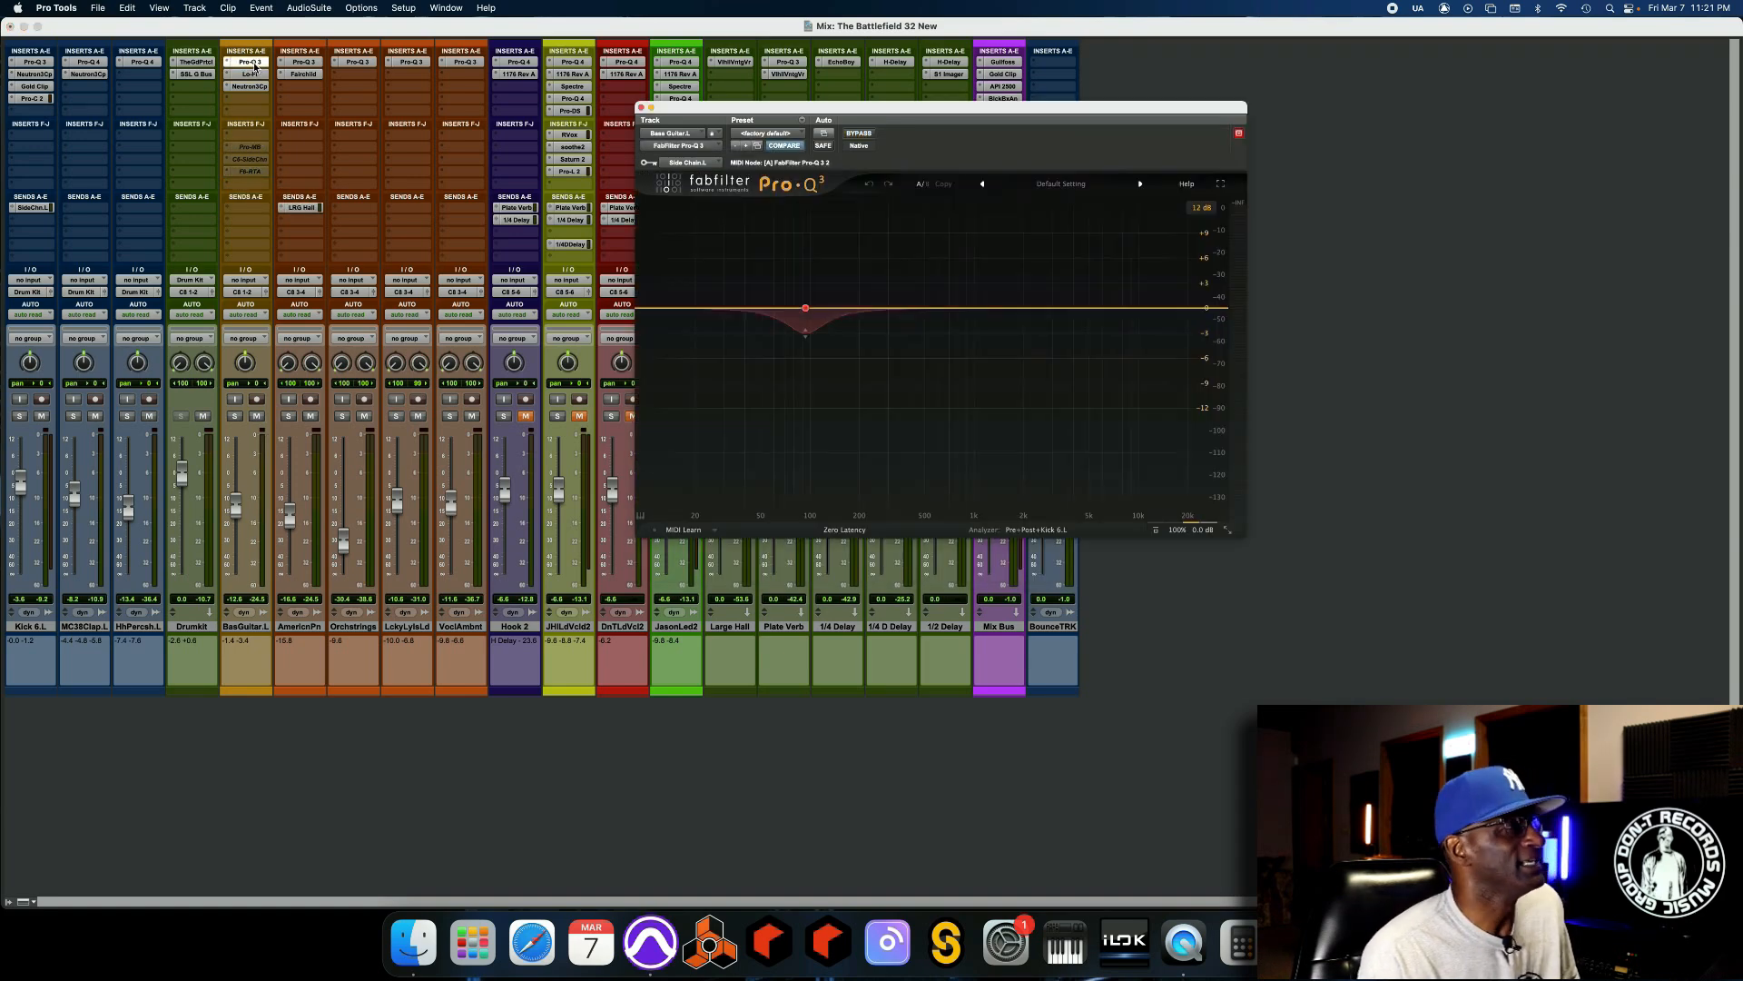
Inspect the Pro-Q 3's 94 Hz dynamic band settings, and compare the bass guitar with the EQ bypassed and active during playback.
click(806, 311)
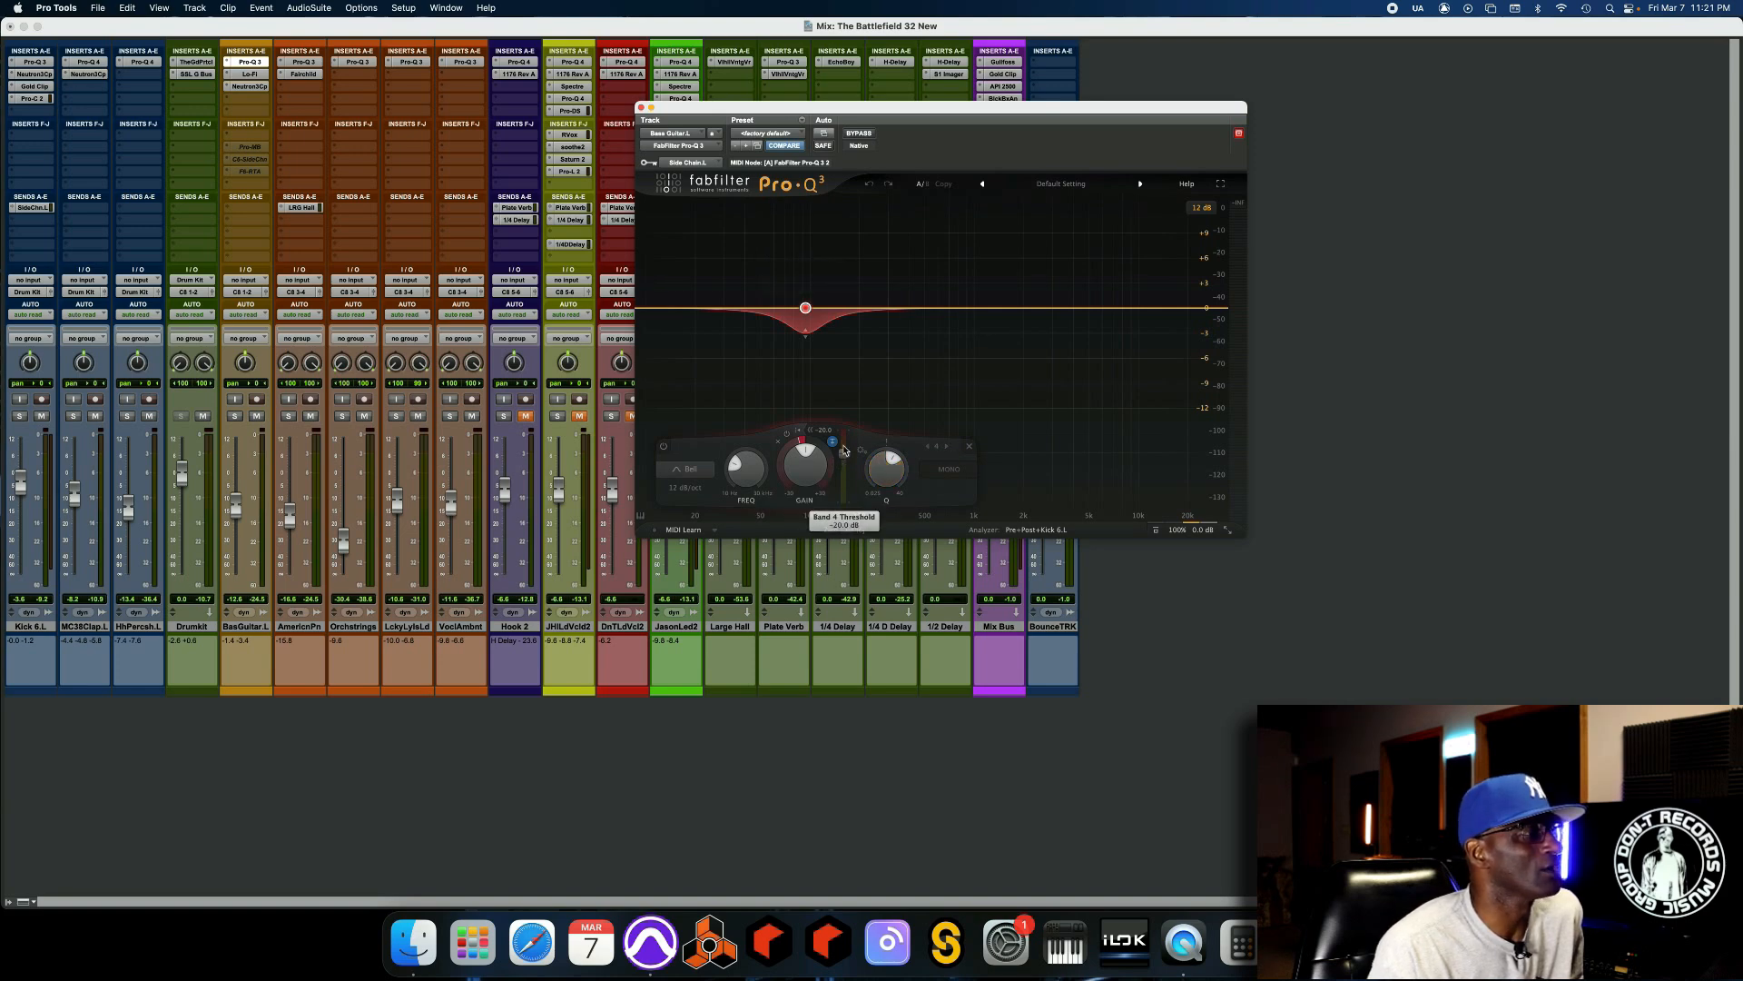
mouse_move(833, 448)
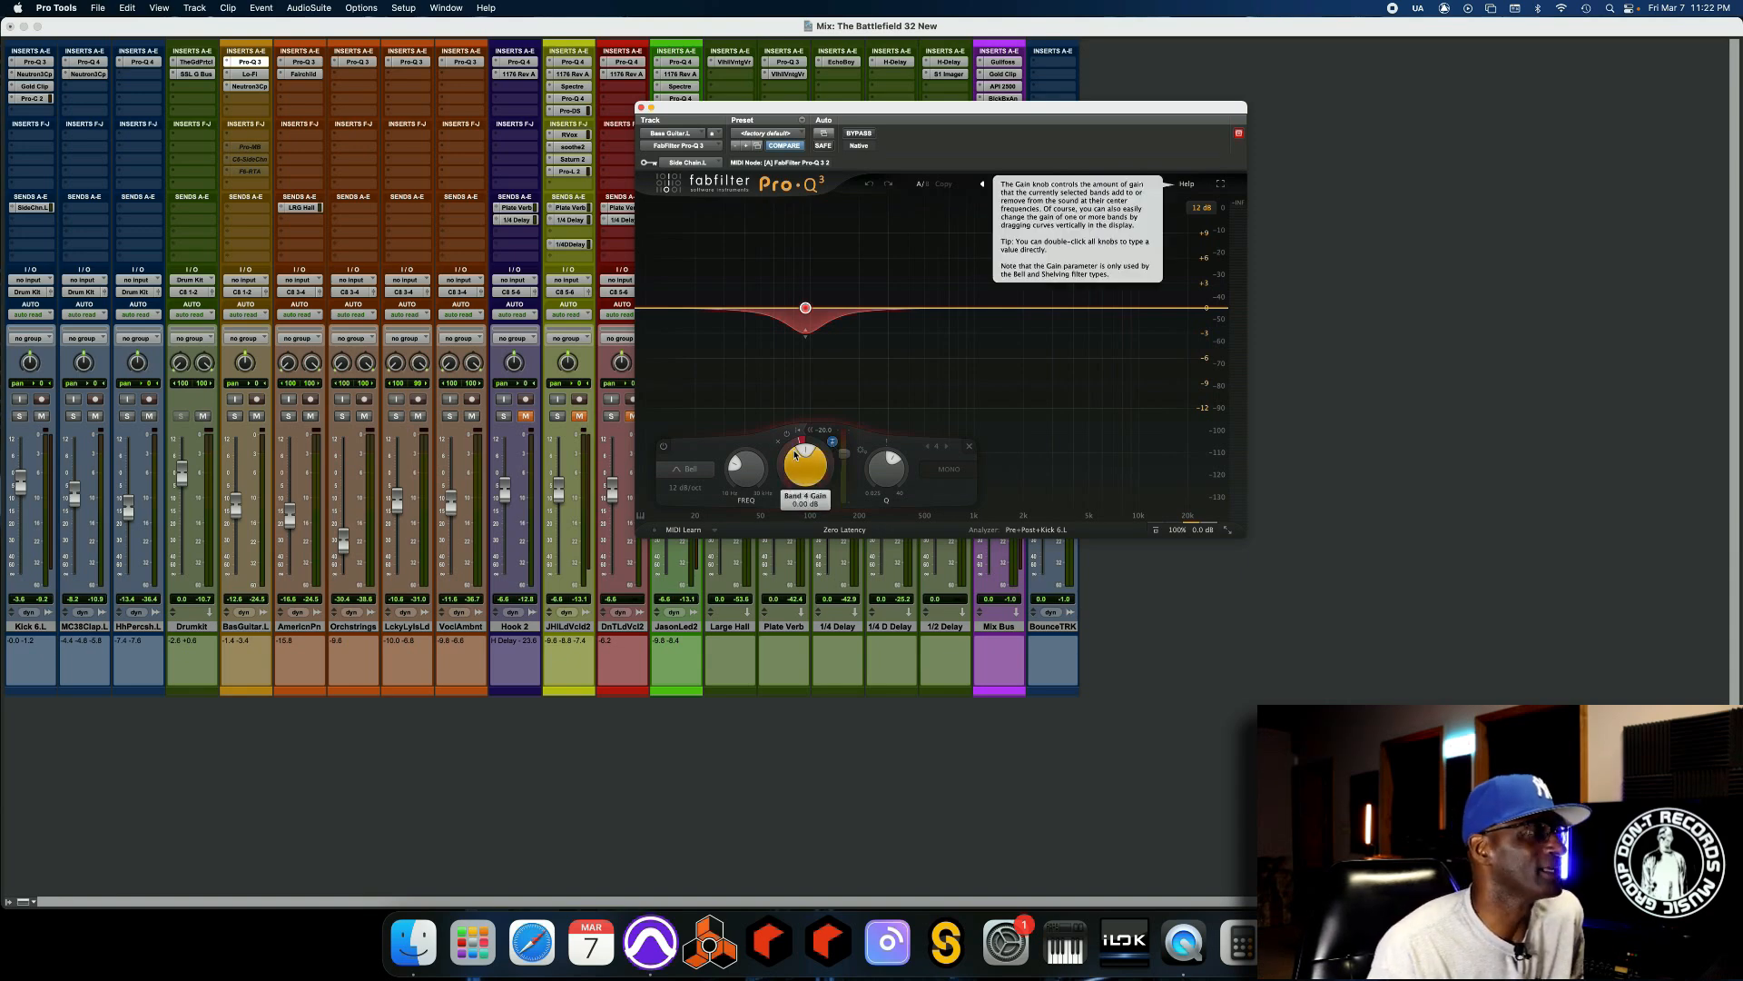
mouse_move(874, 479)
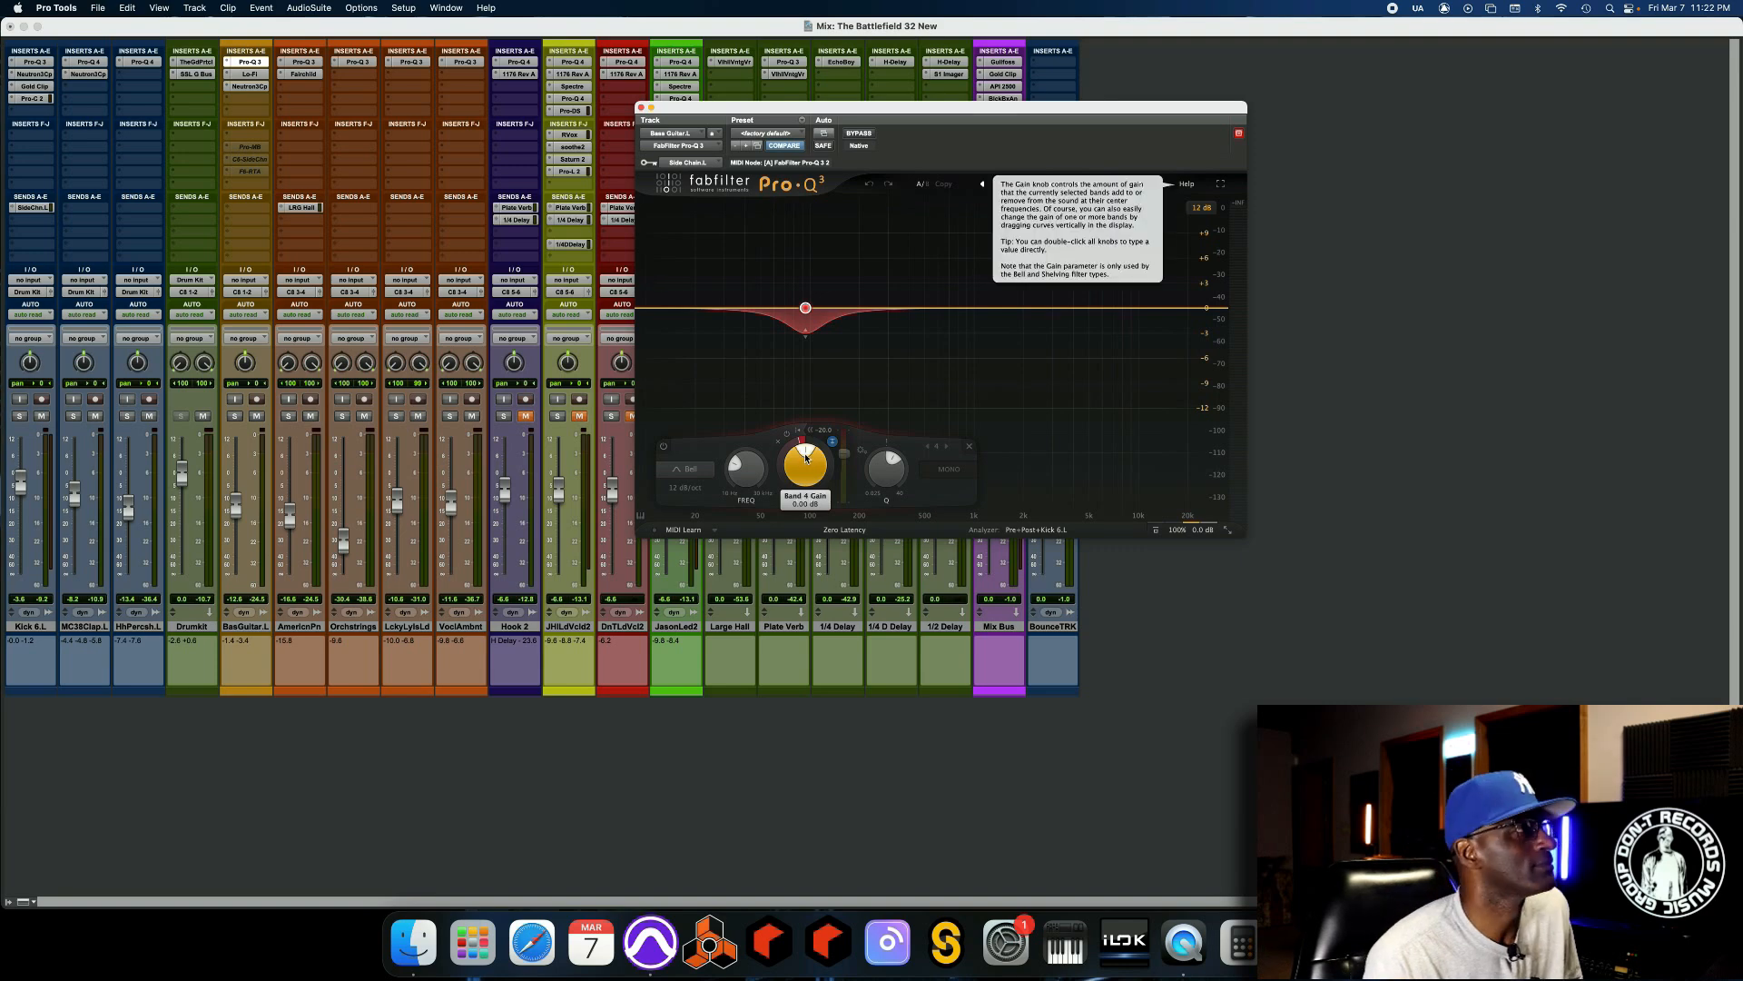
key(space)
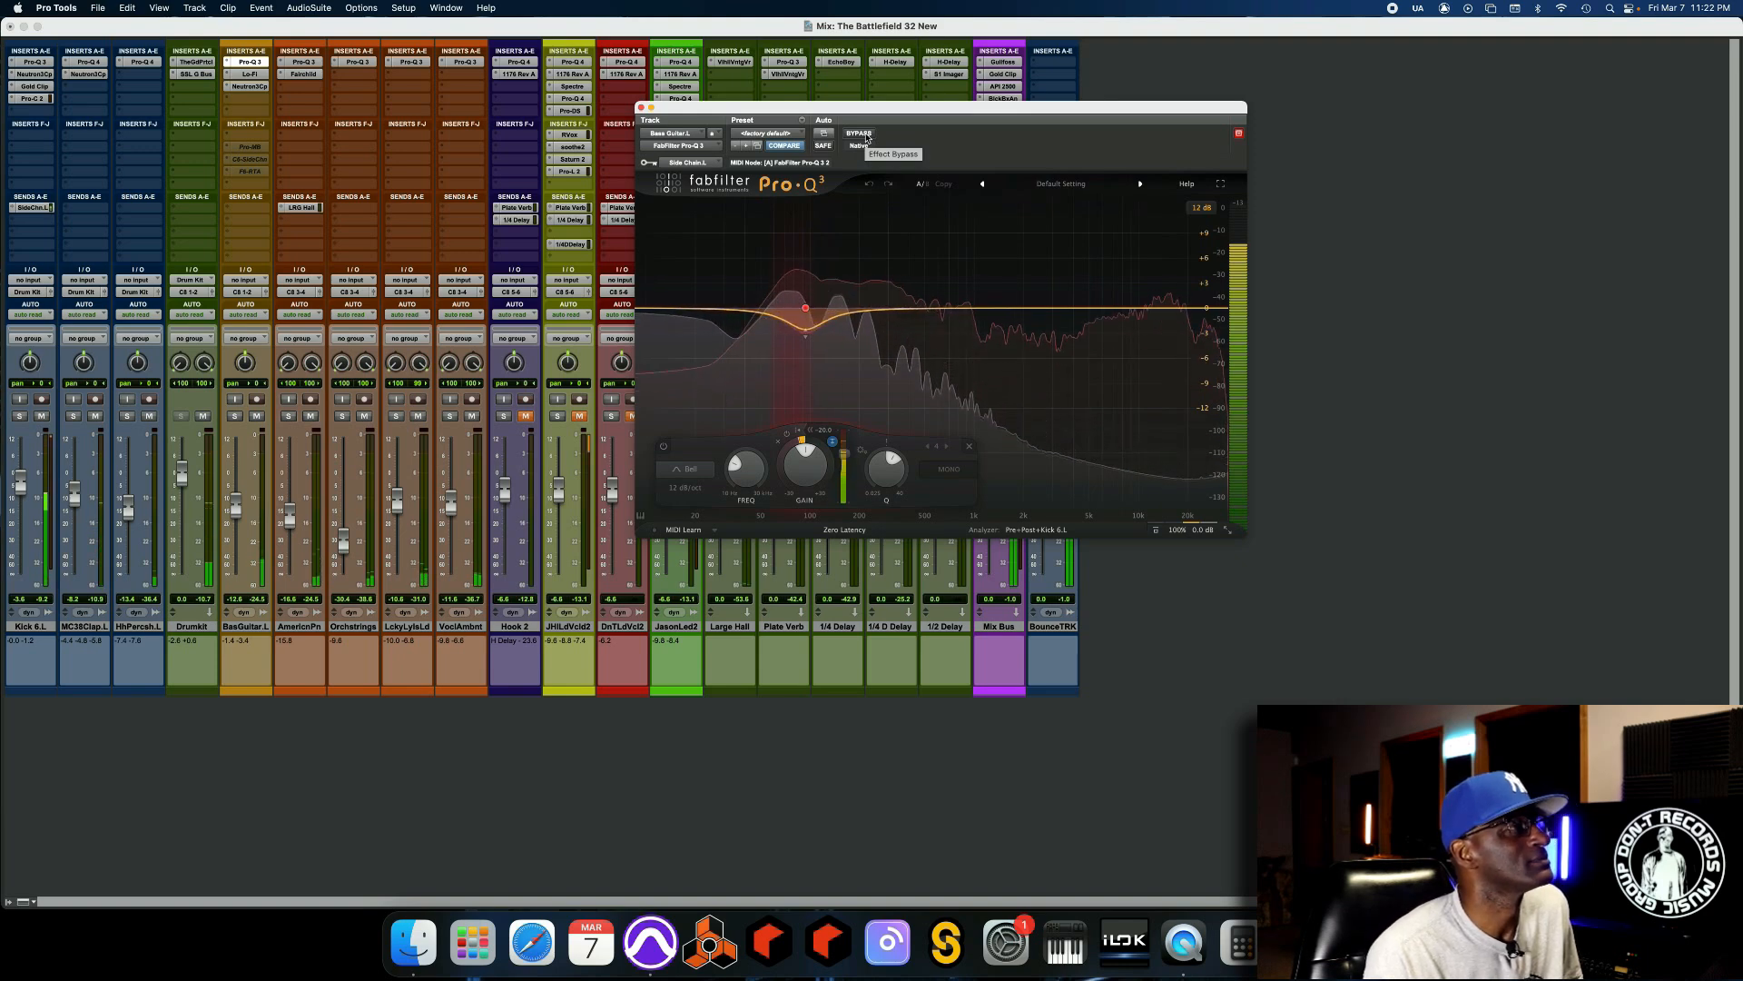
click(860, 134)
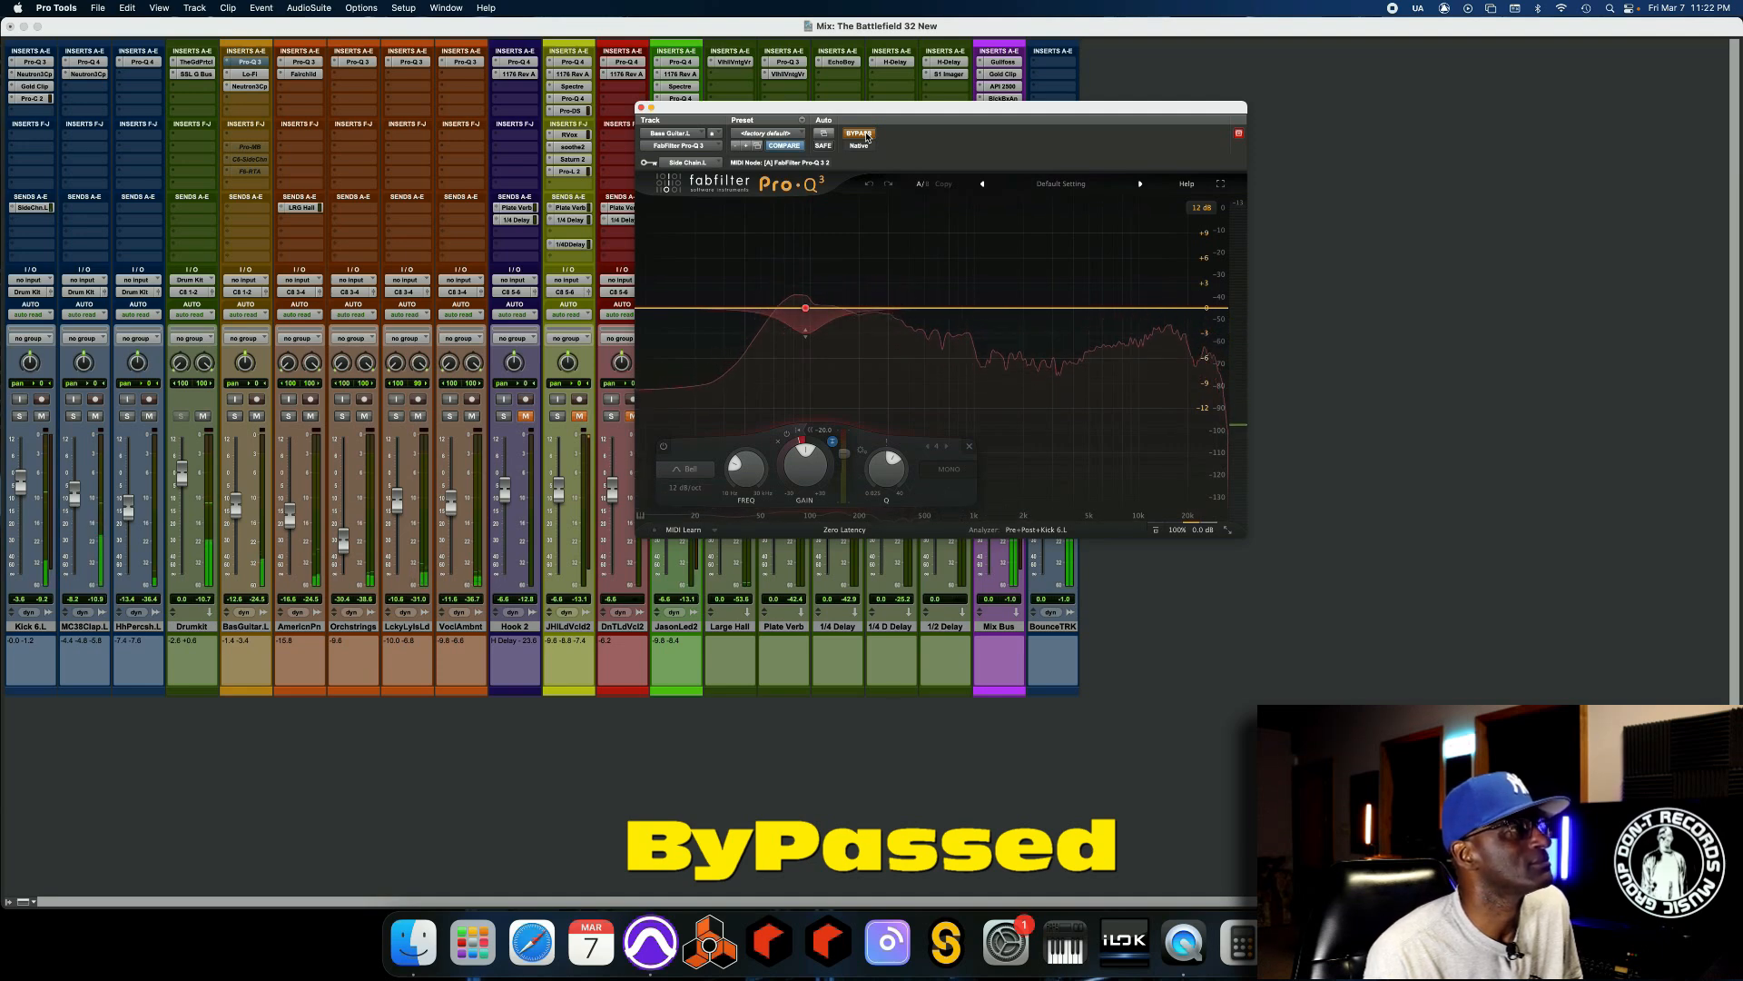
click(866, 136)
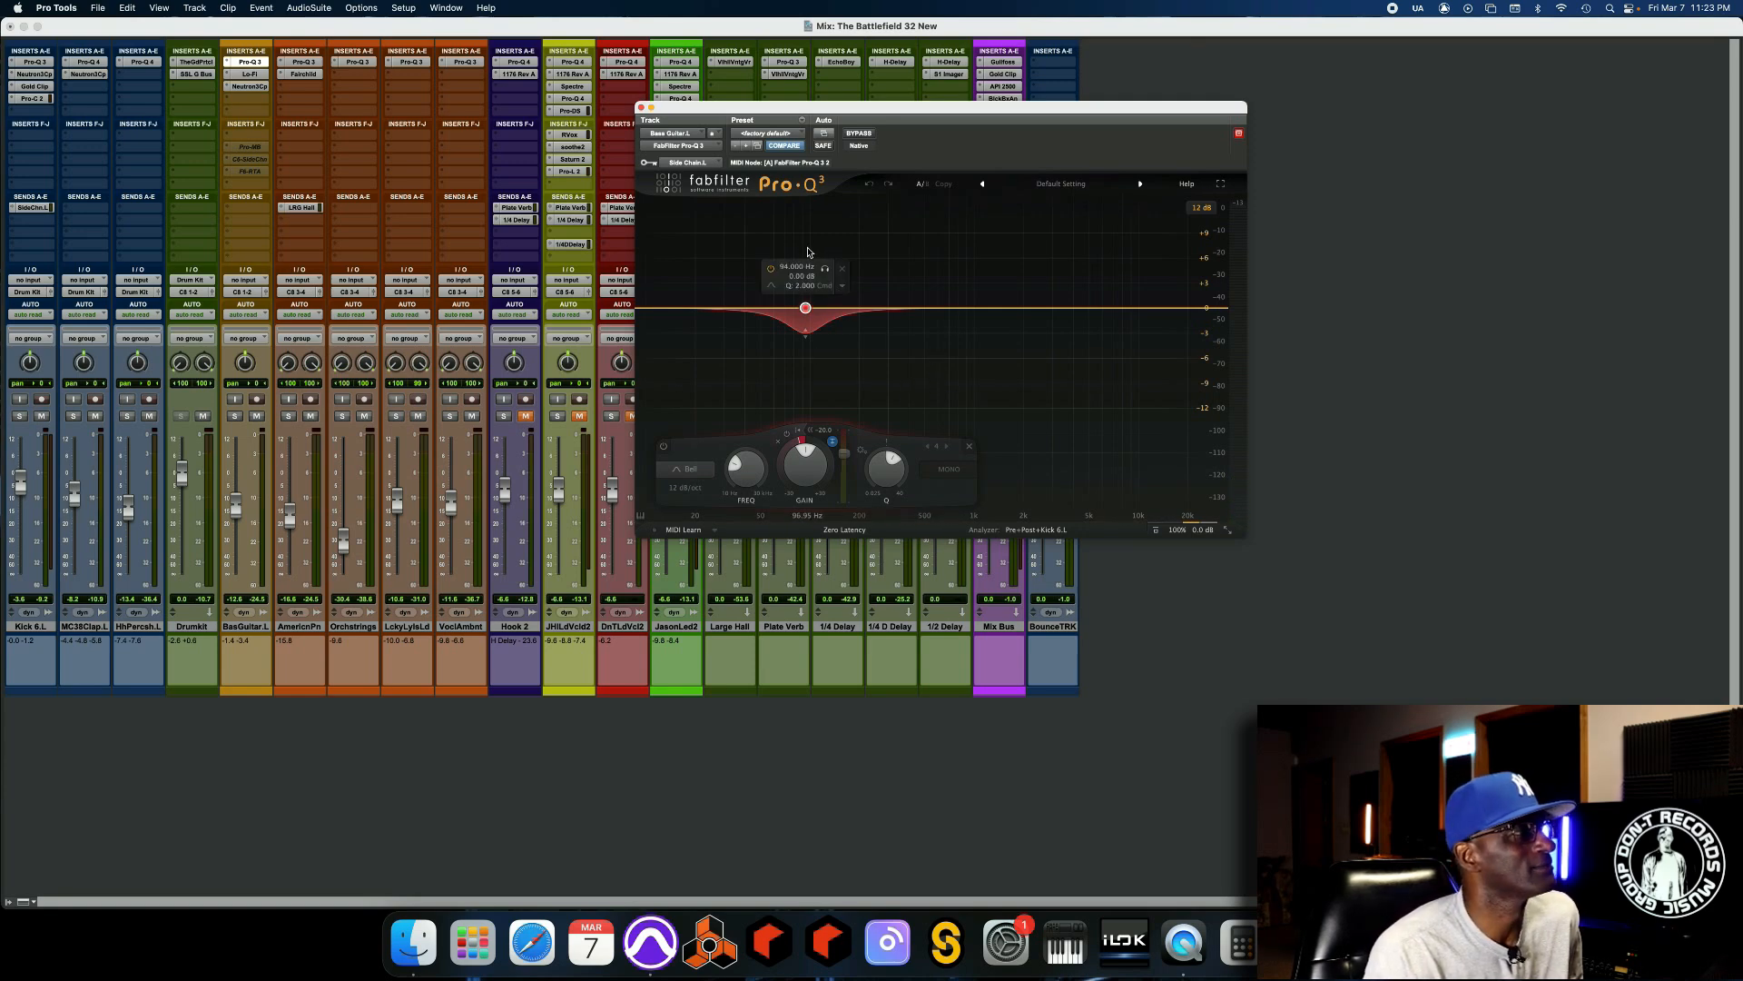
Enlarge the Pro-Q 3 interface and watch the 94 Hz band duck the bass guitar during playback.
key(space)
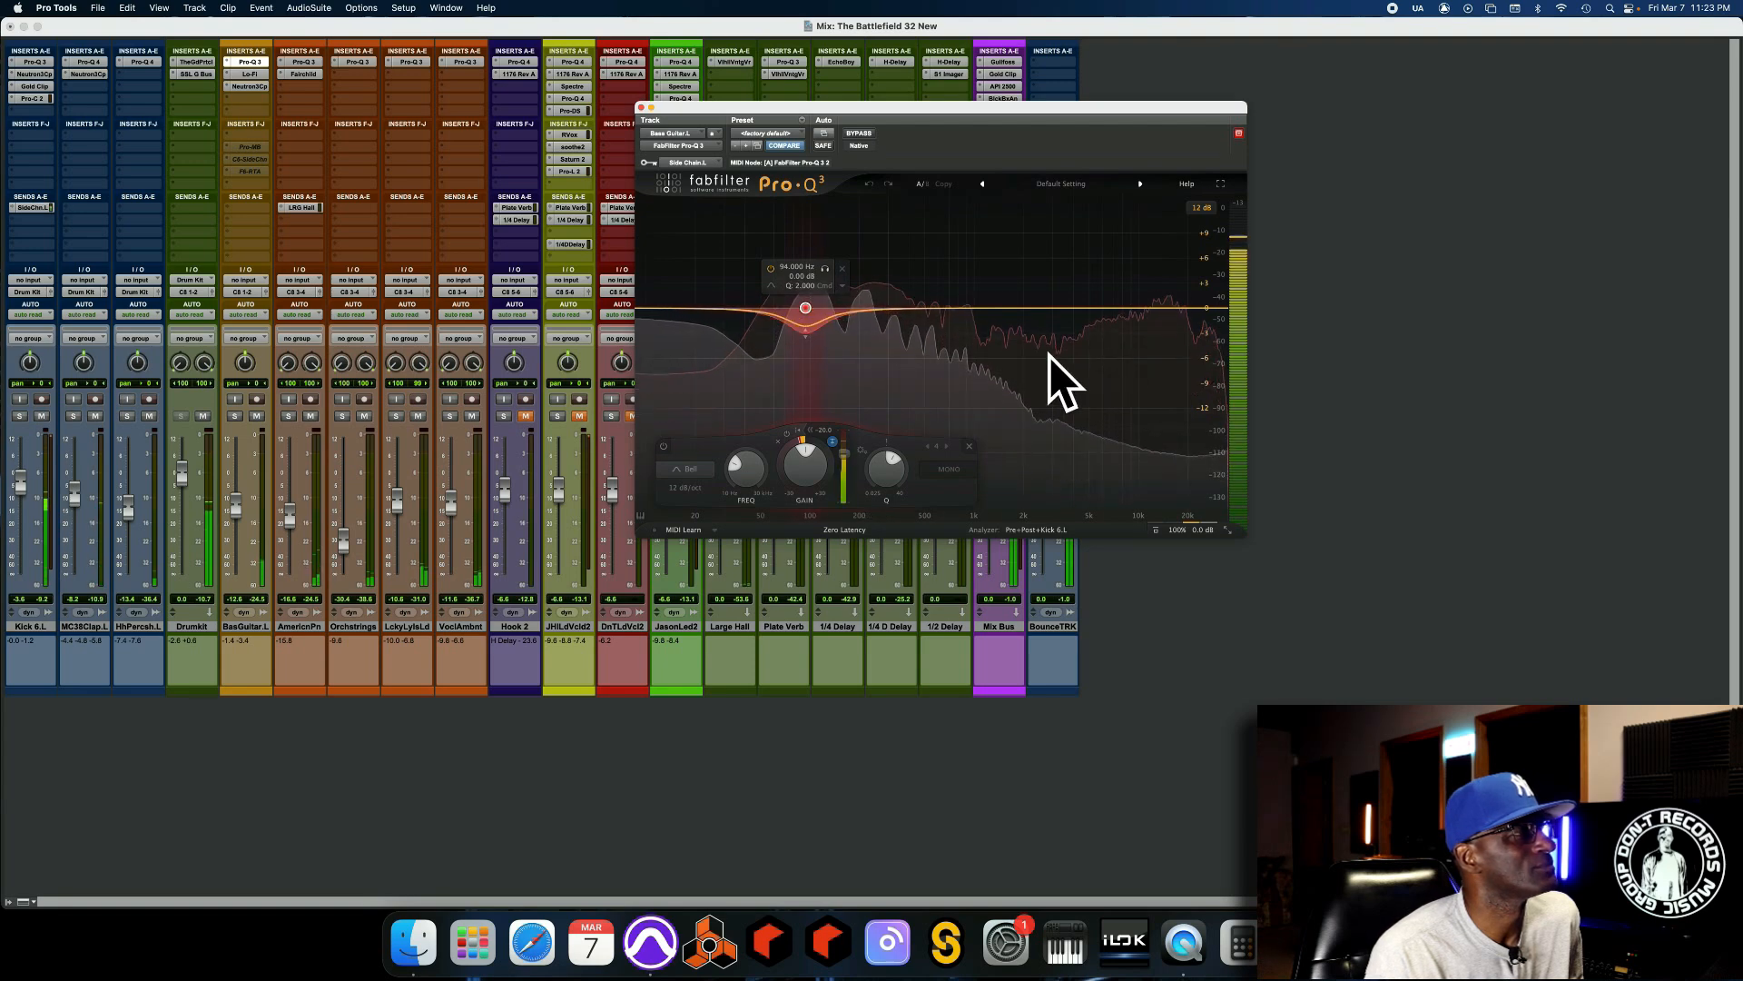
click(1227, 529)
click(1251, 616)
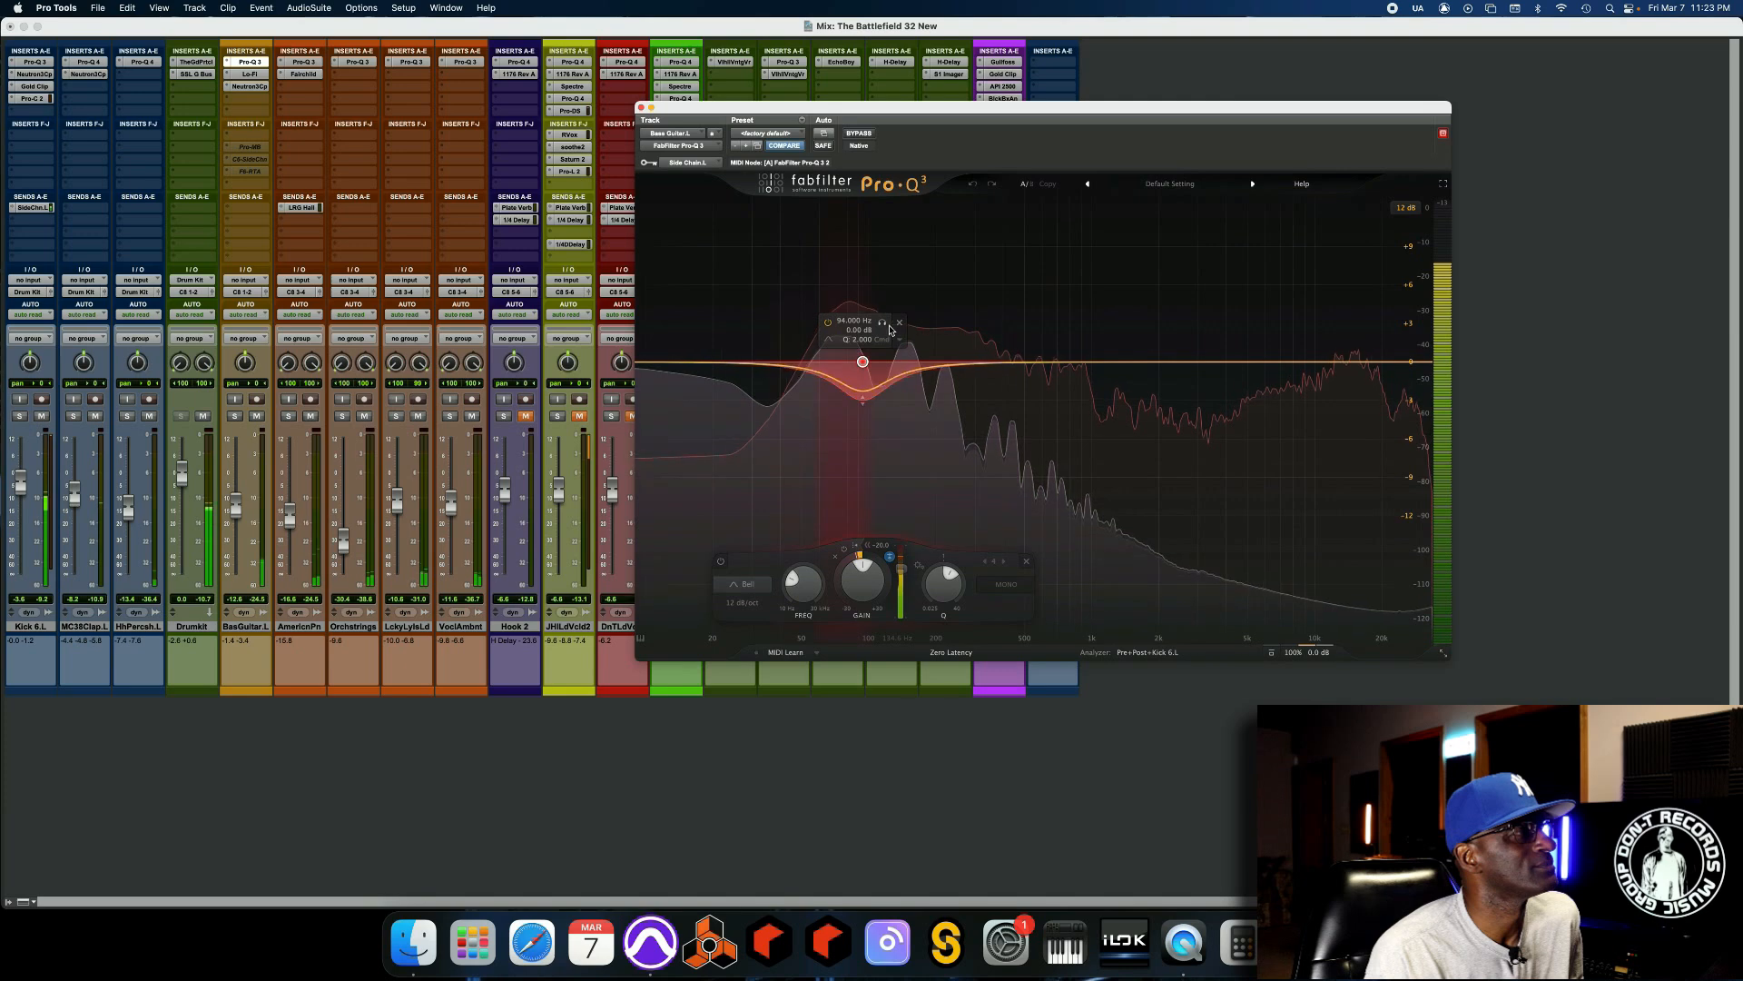
mouse_move(878, 350)
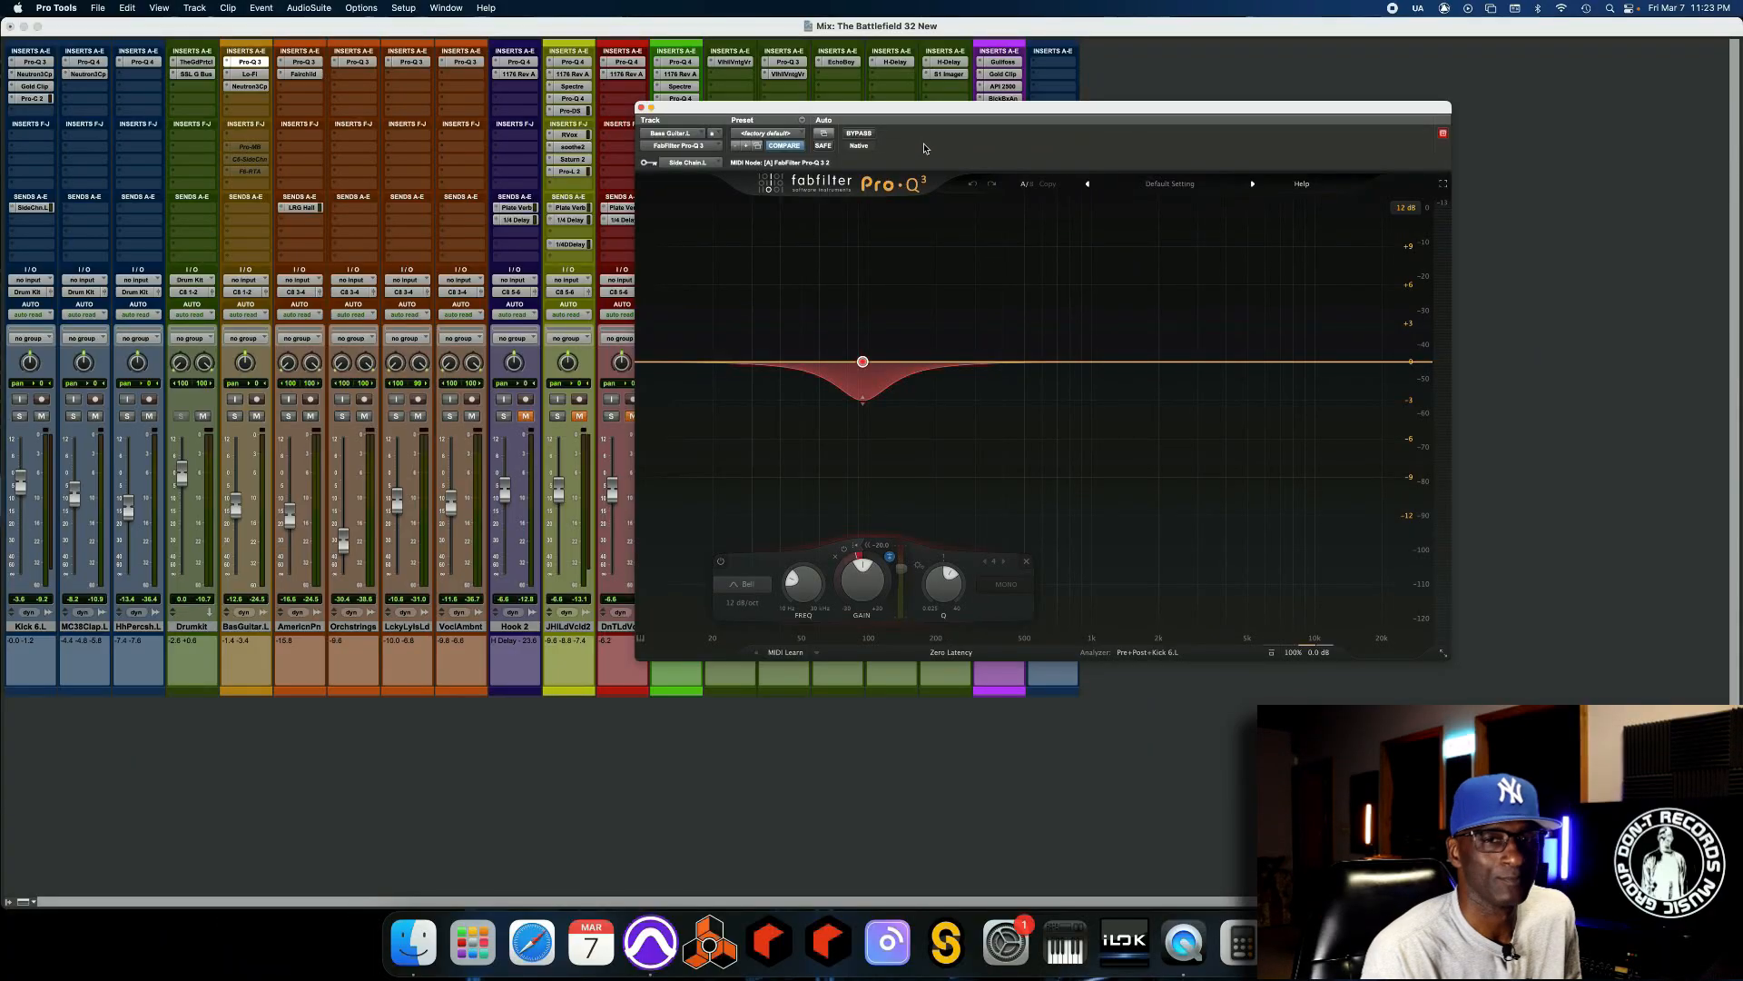
Replay the mix to compare the bass guitar with the Pro-Q 3 bypassed and active, and close the plug-in window.
key(space)
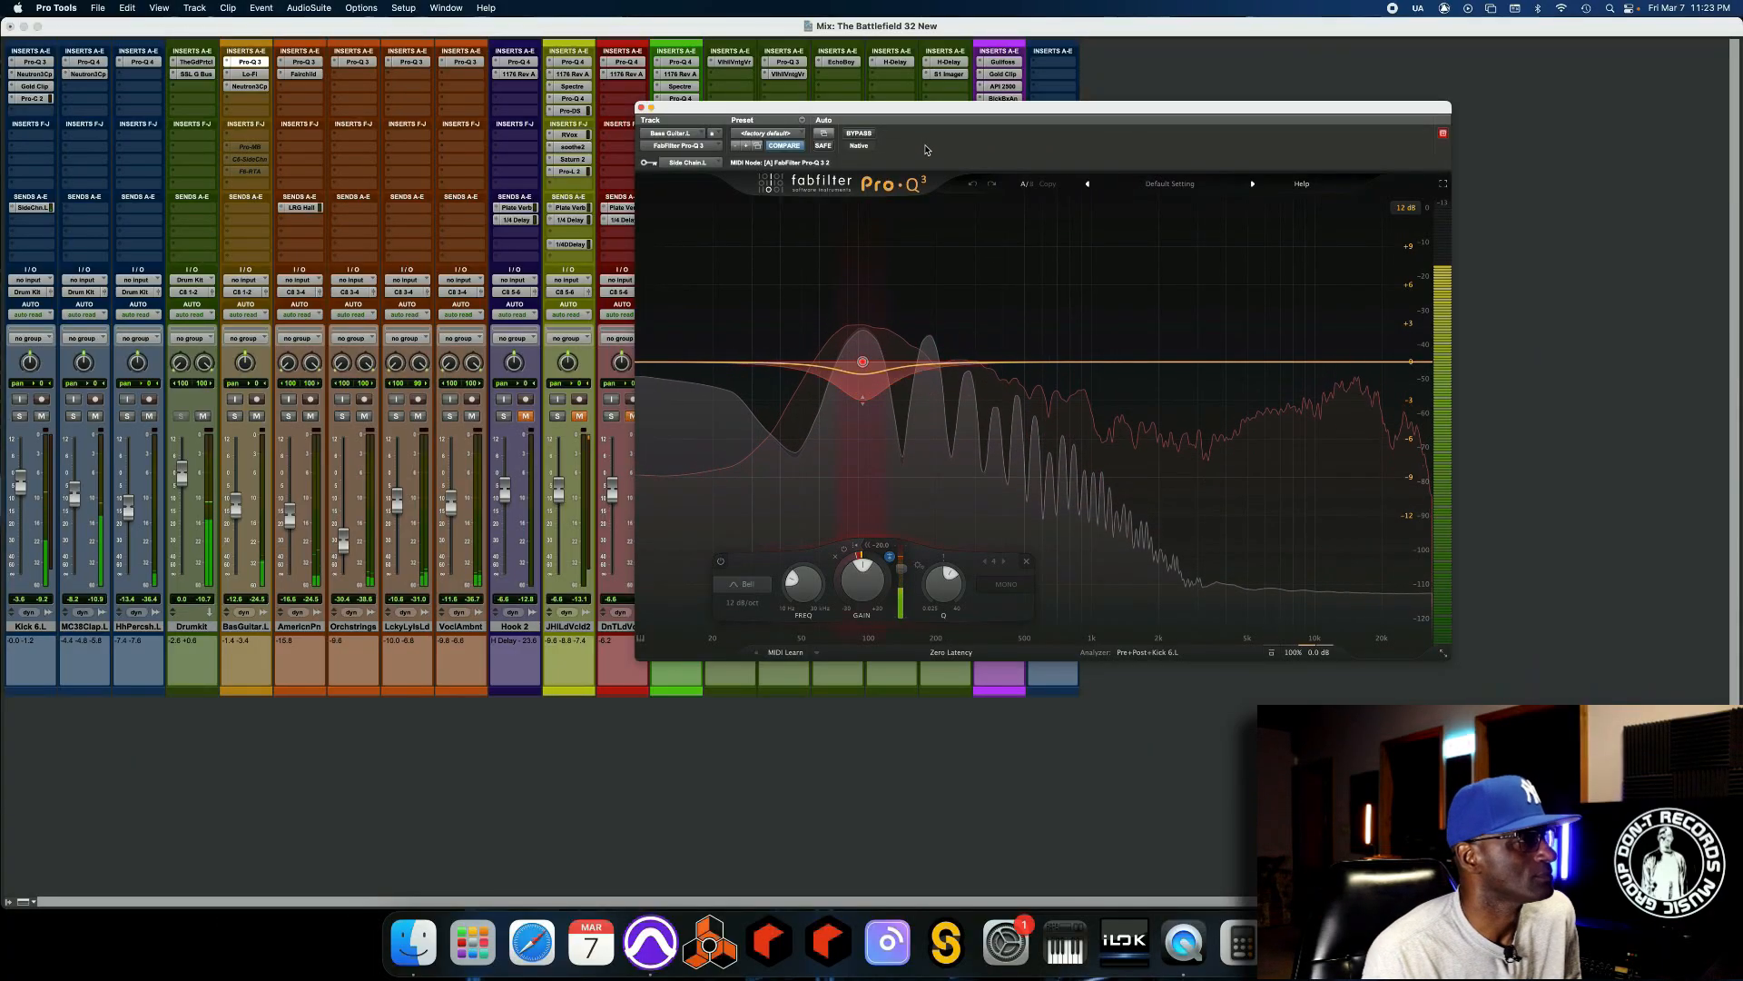
click(859, 133)
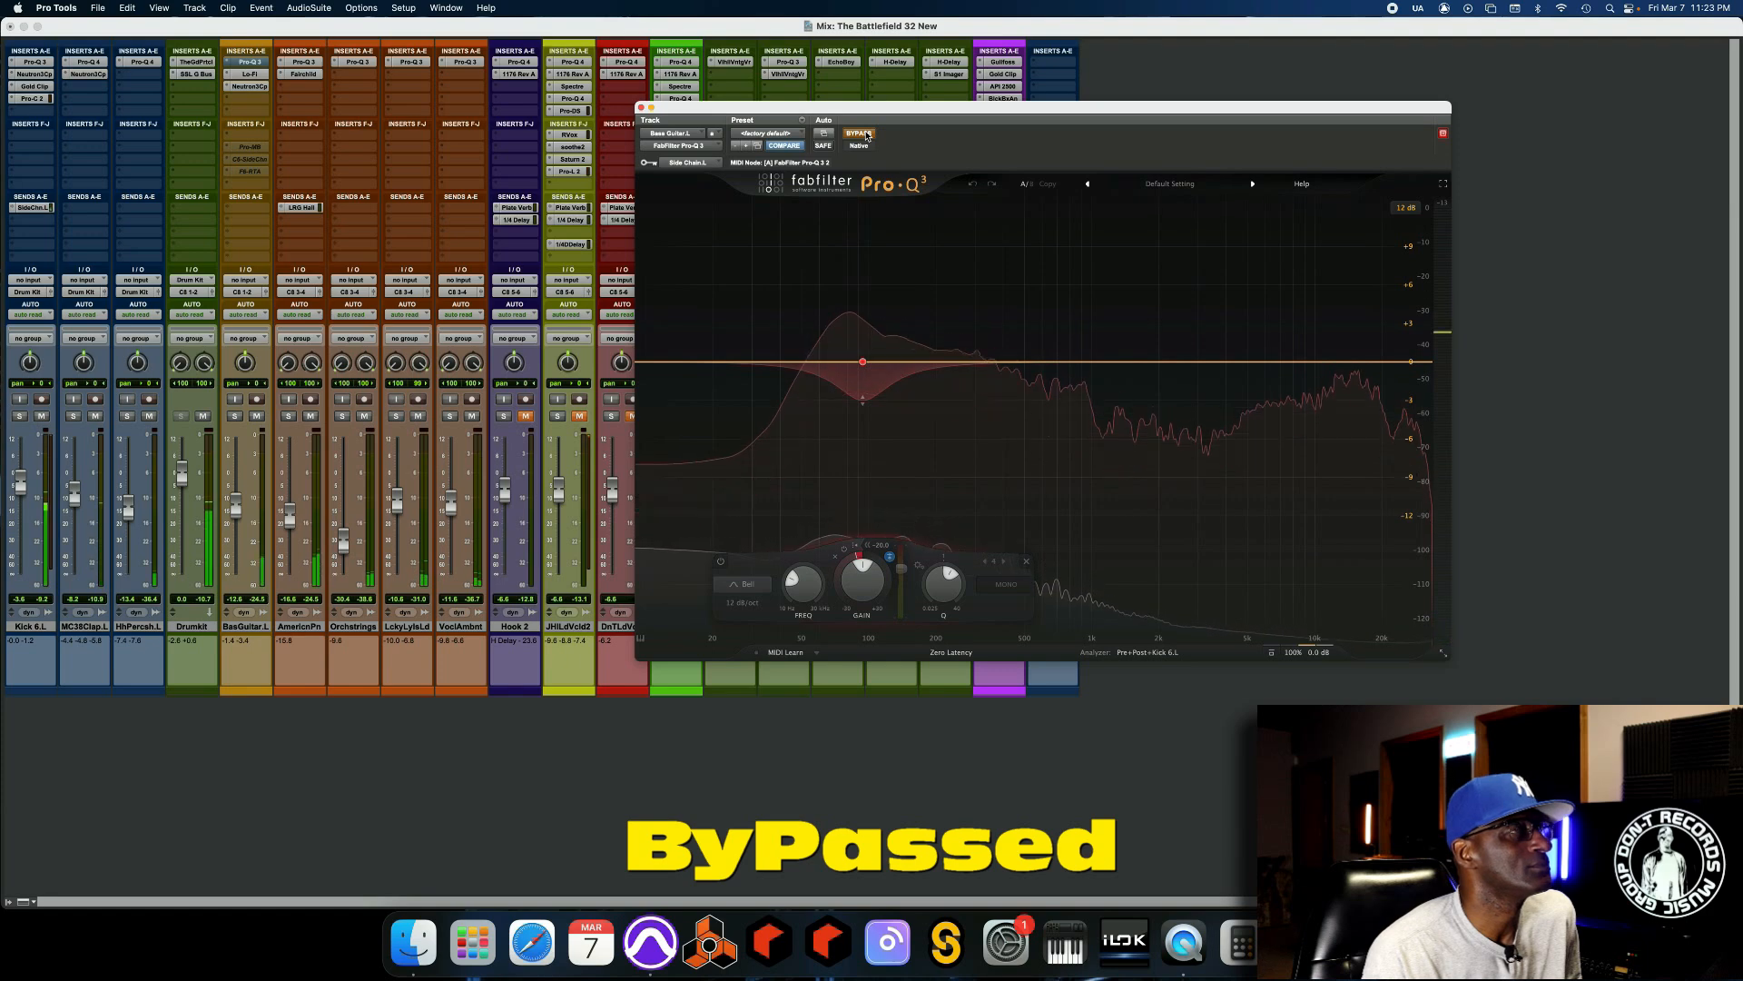
click(859, 133)
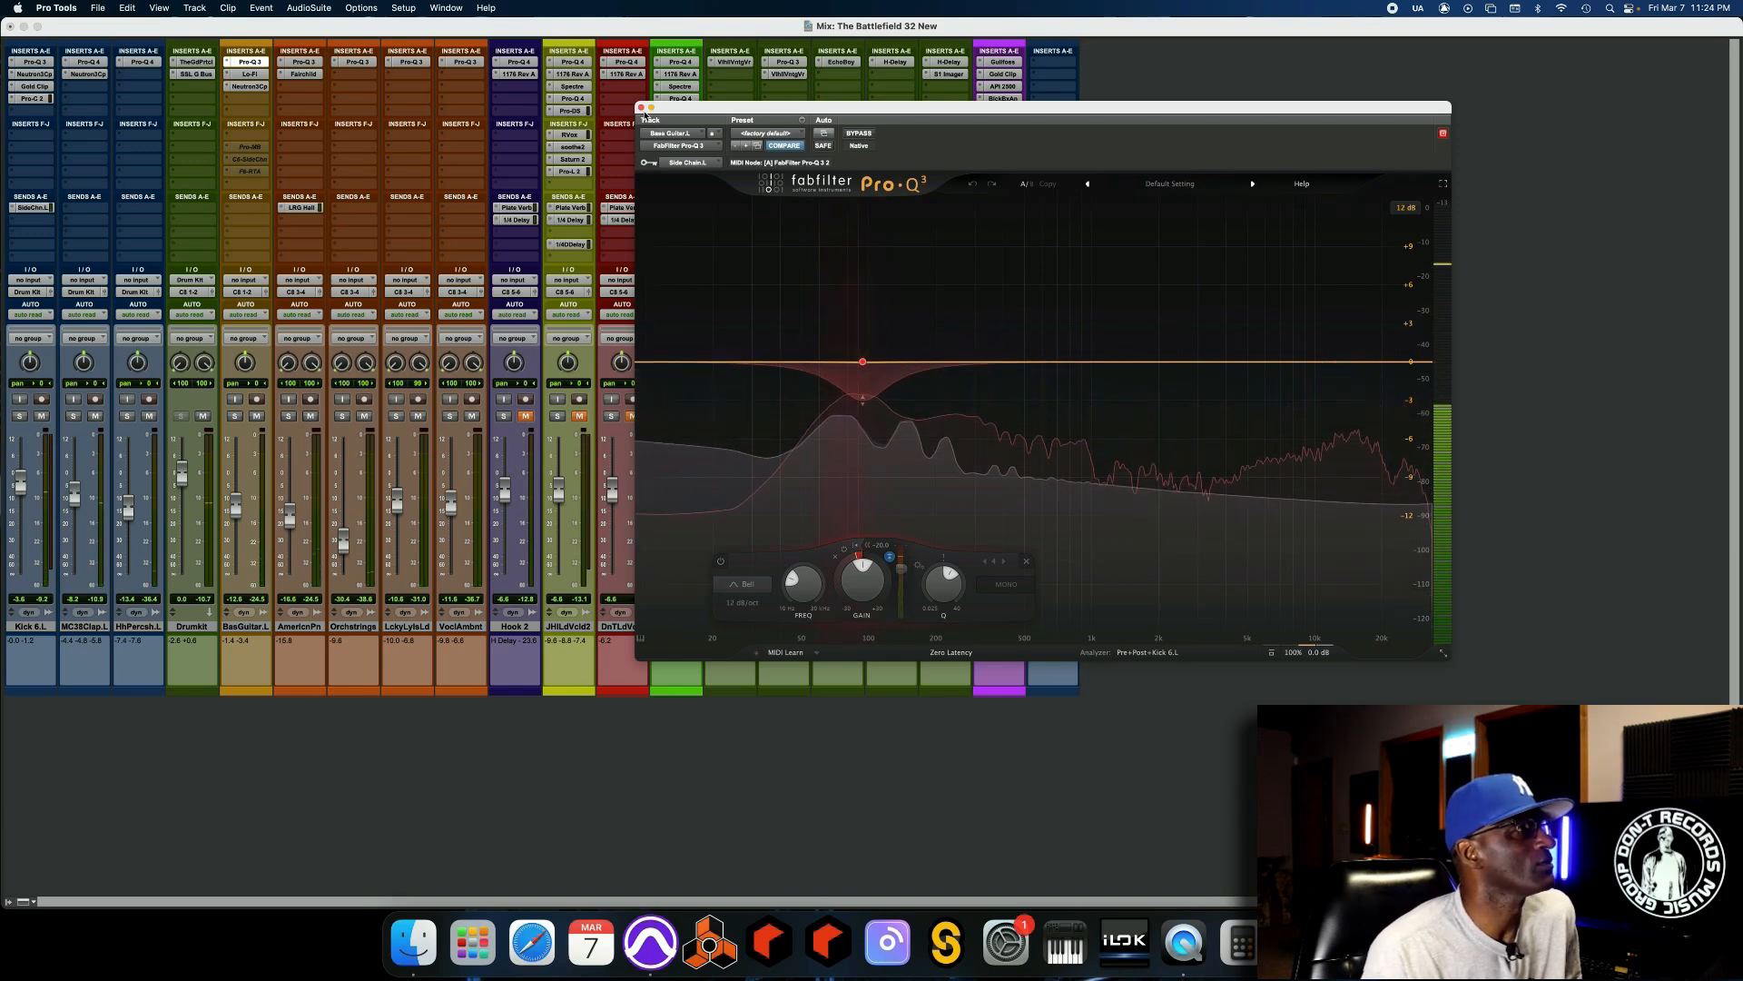
click(641, 108)
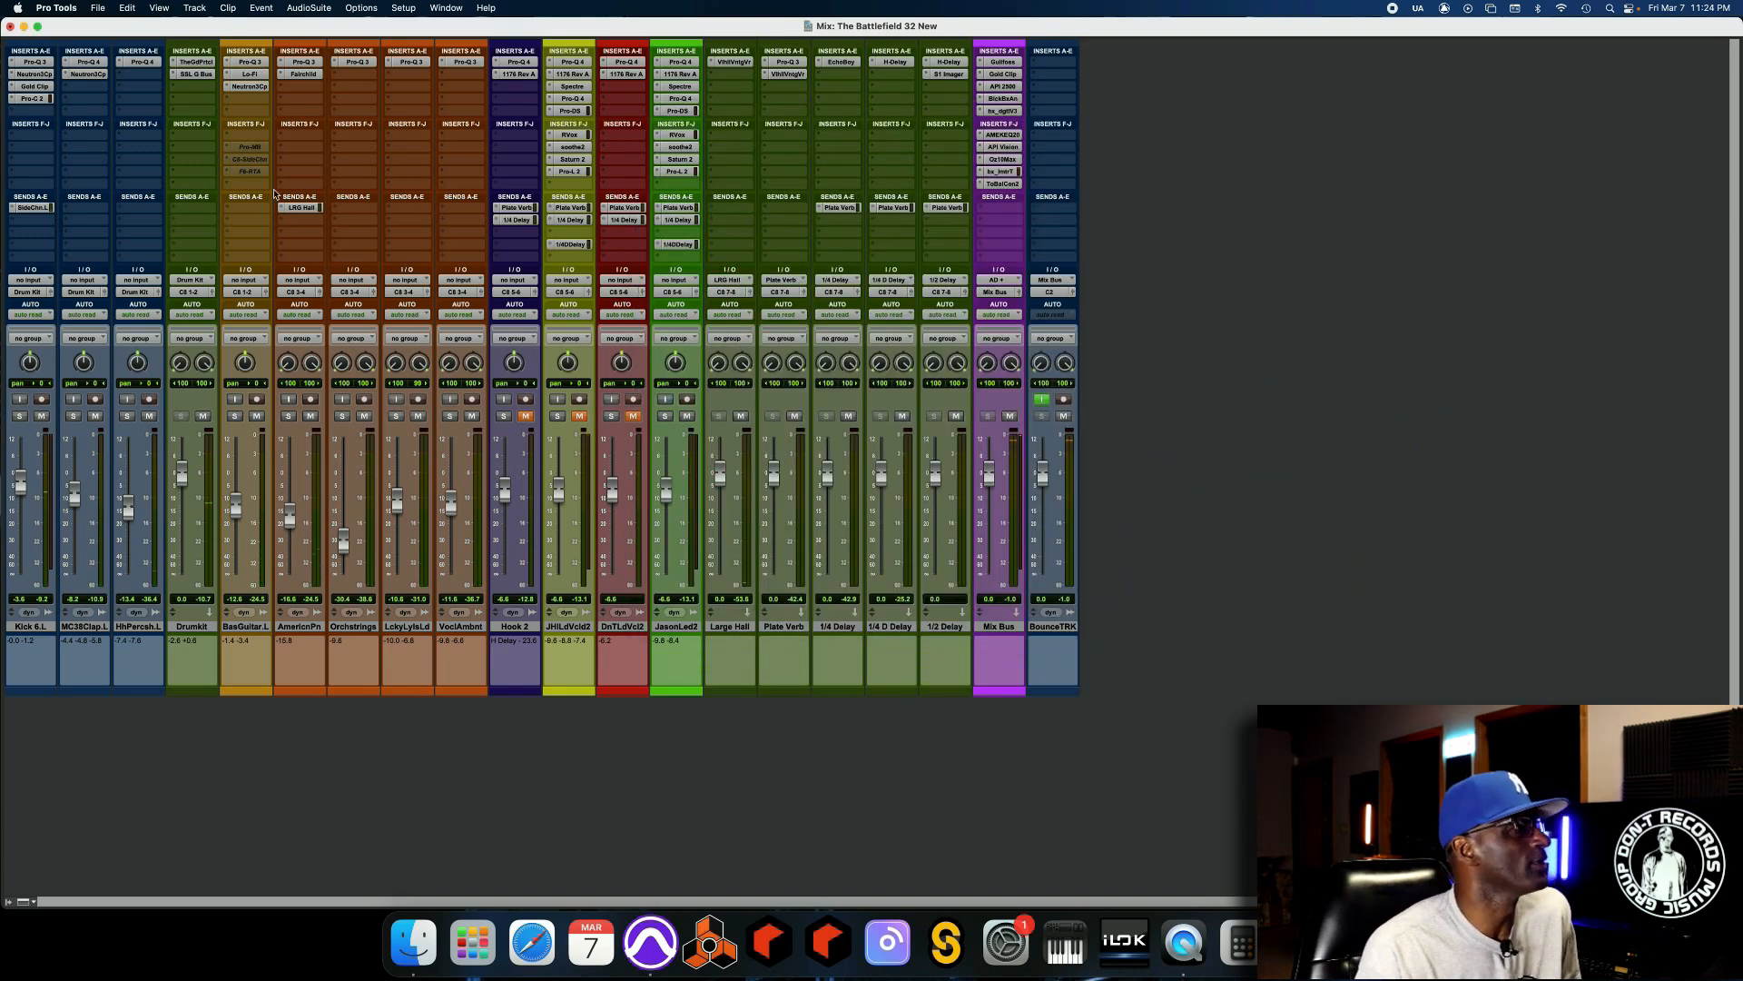
Replace the Pro-Q 3 in the bass guitar's insert slot A with the active C6-SideChain, parking the Pro-Q 3 inactive in slot J.
drag(247, 68, 250, 189)
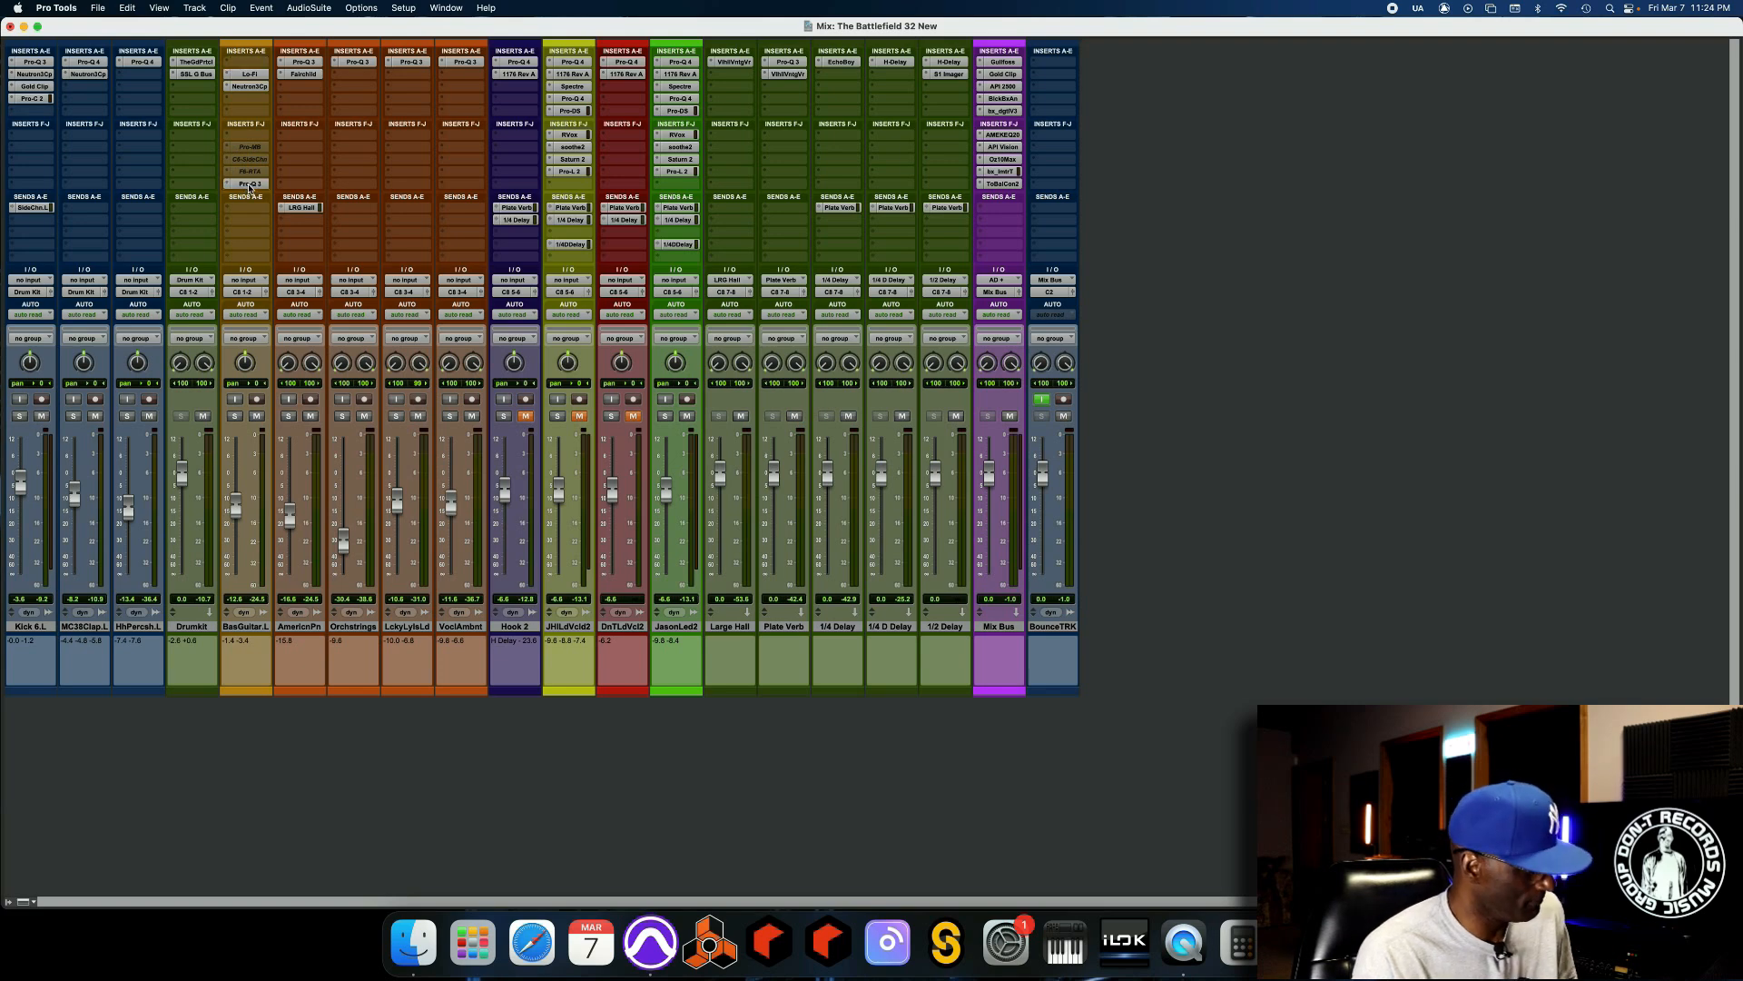
ctrl+super+click(250, 188)
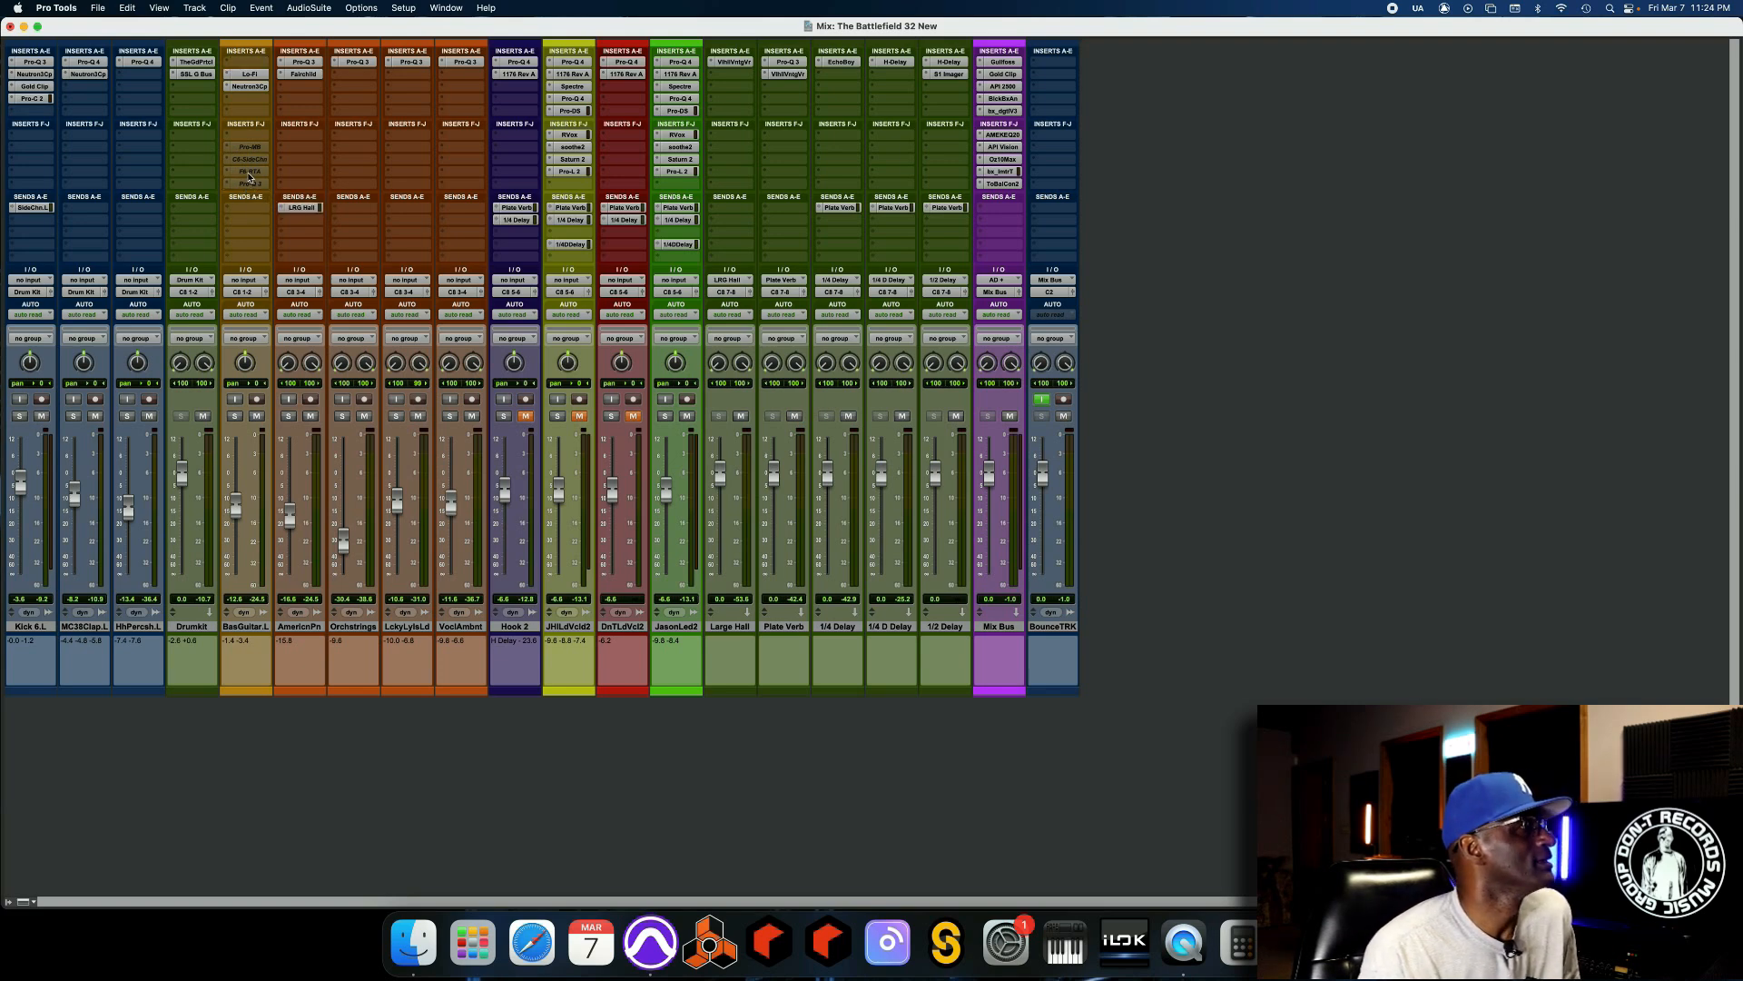
drag(250, 161, 249, 70)
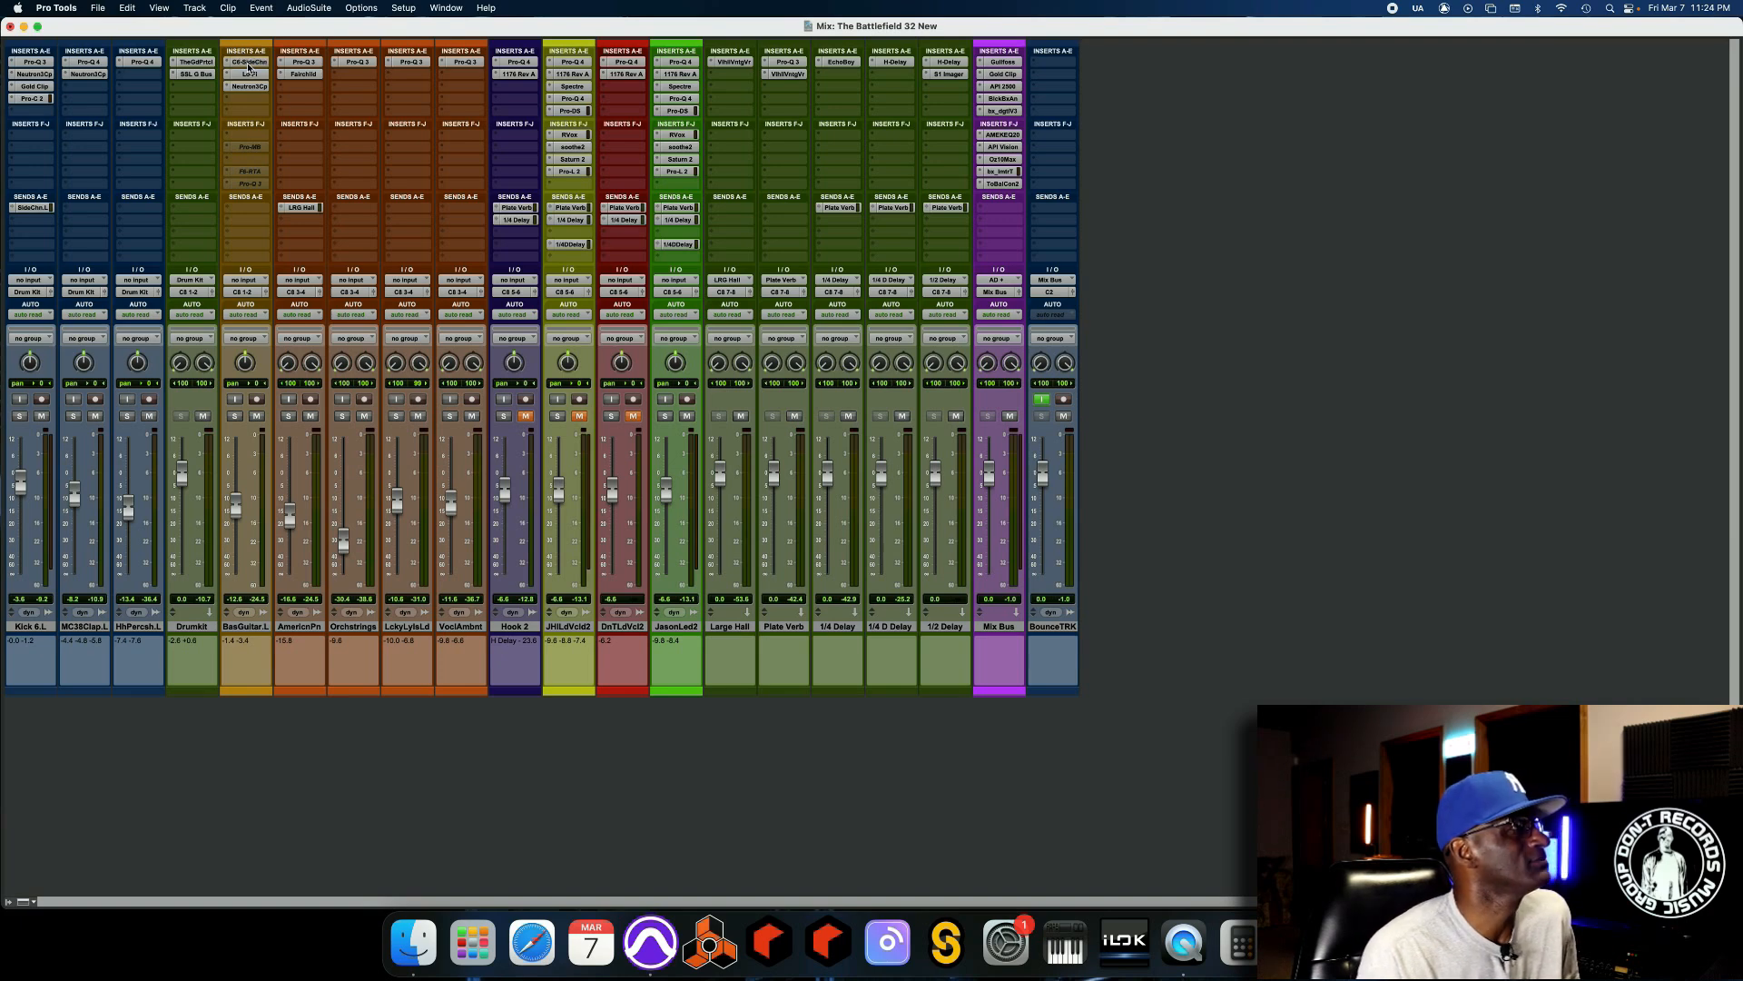
click(248, 62)
drag(861, 115, 957, 191)
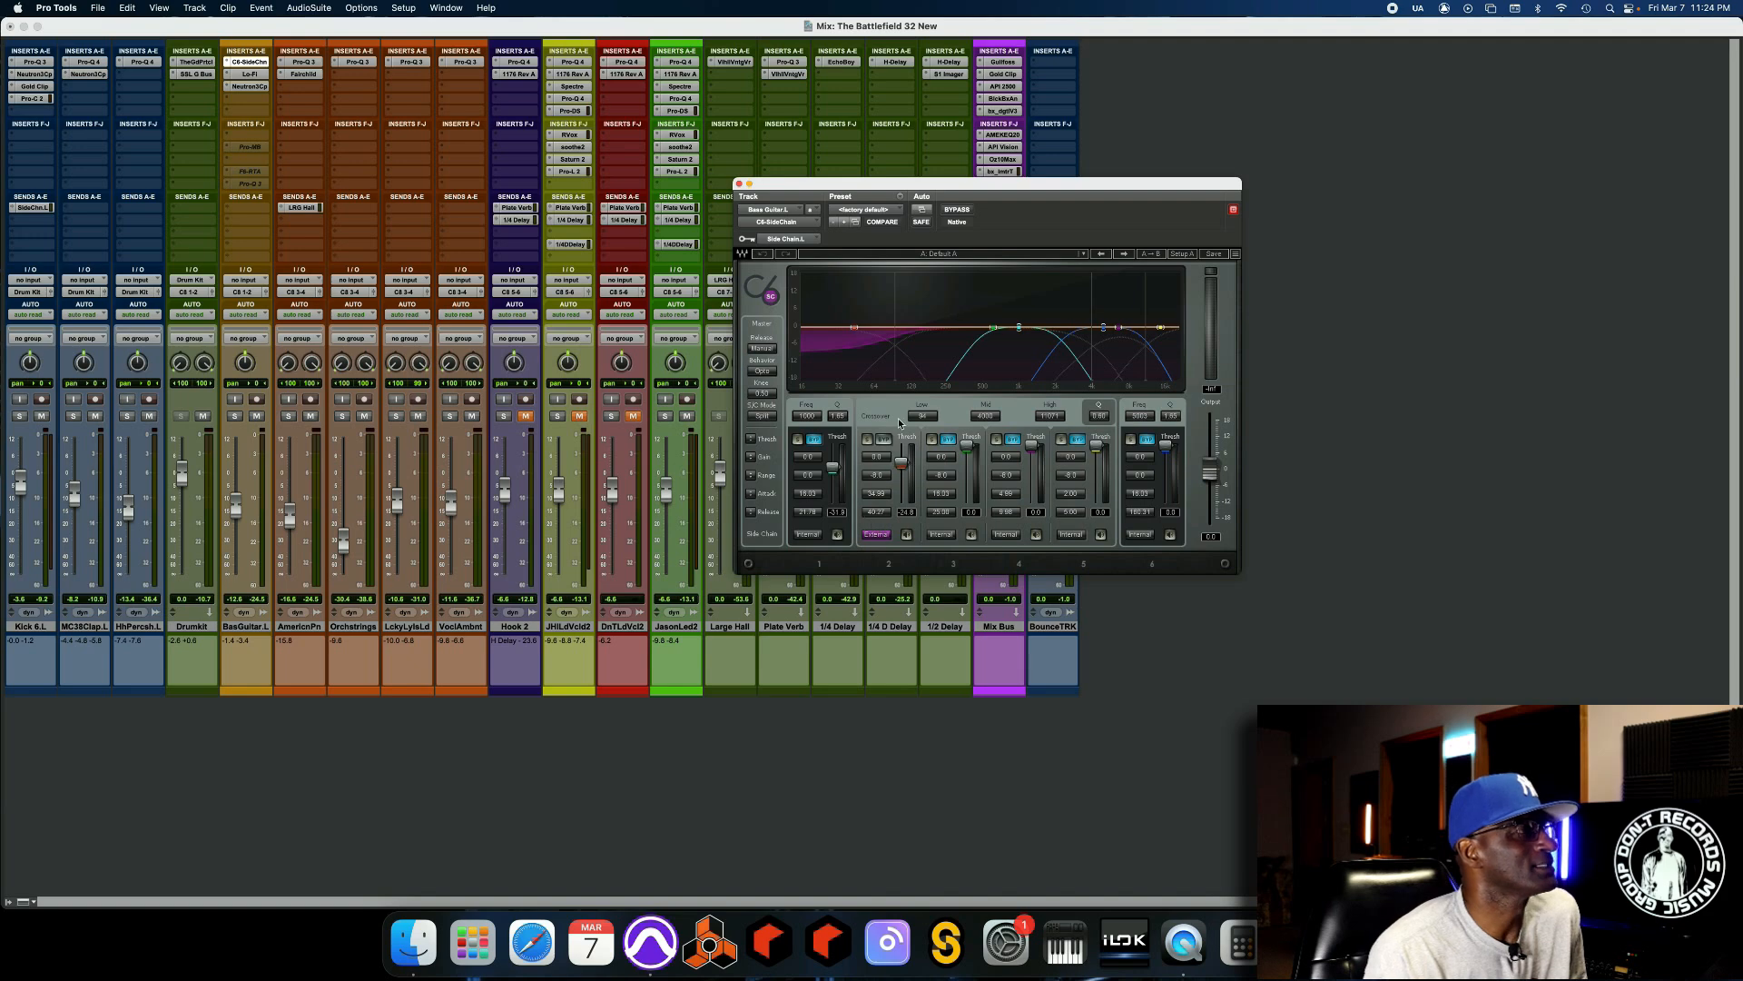
Play the mix and compare the bass guitar with the C6-SideChain bypassed and active.
key(space)
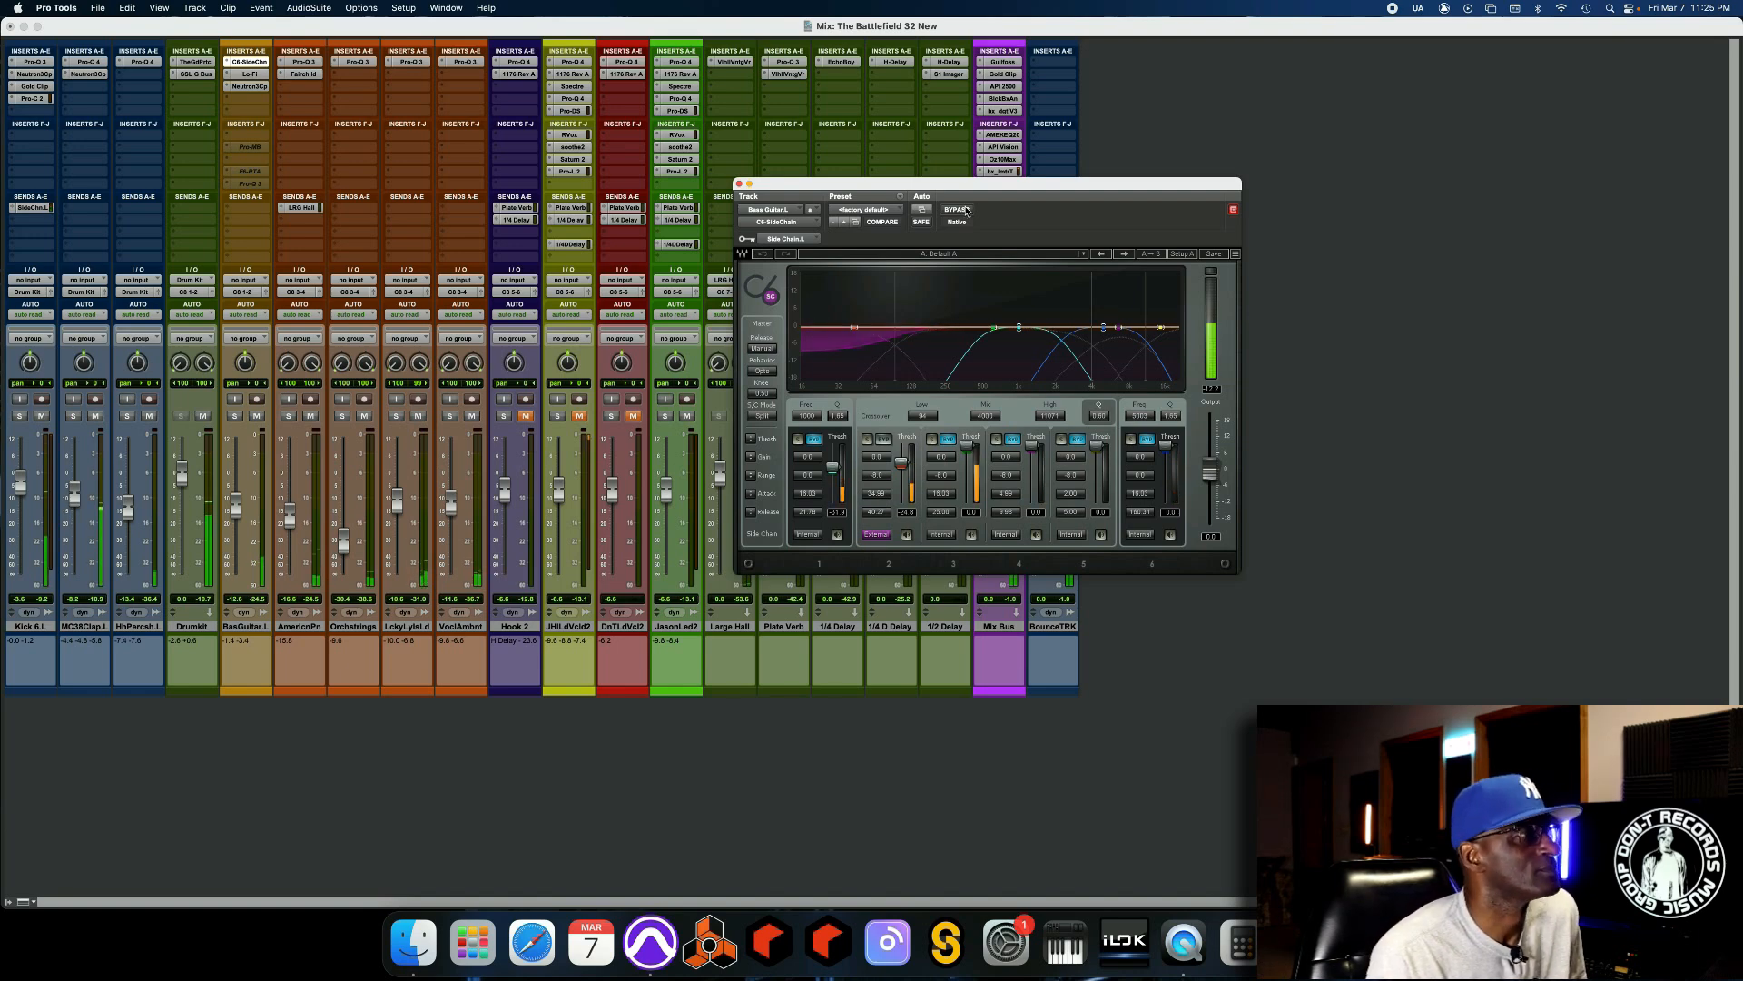
click(966, 210)
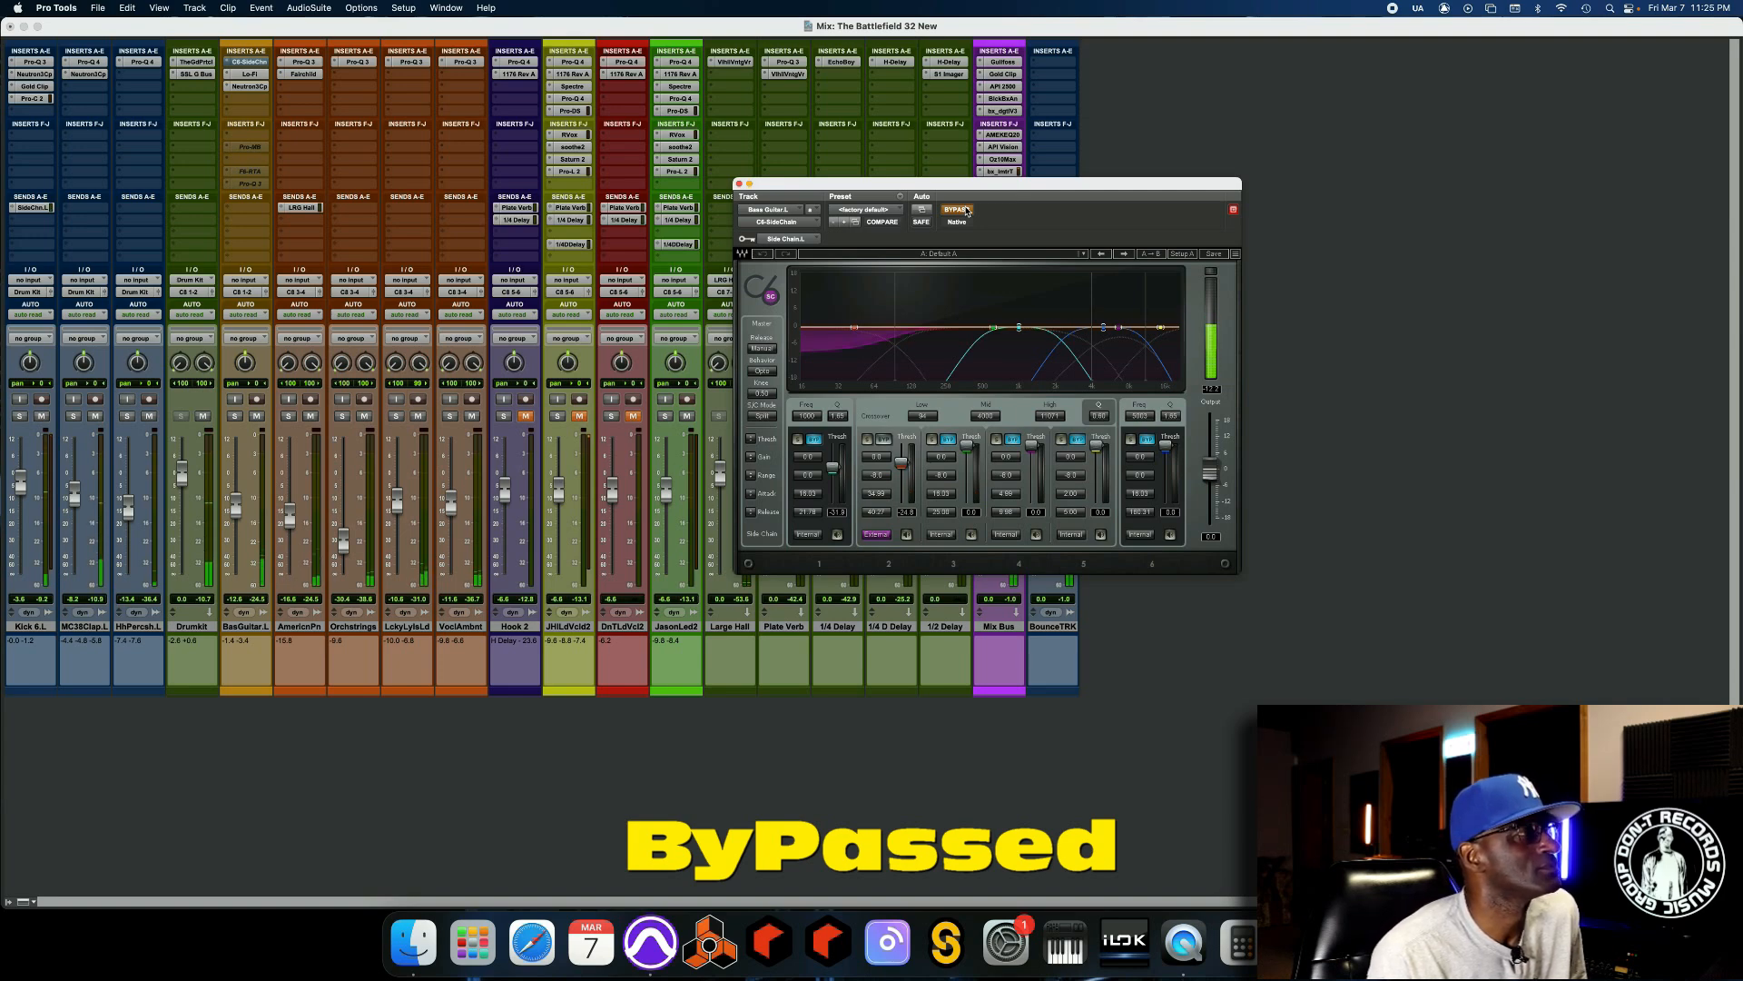
click(965, 210)
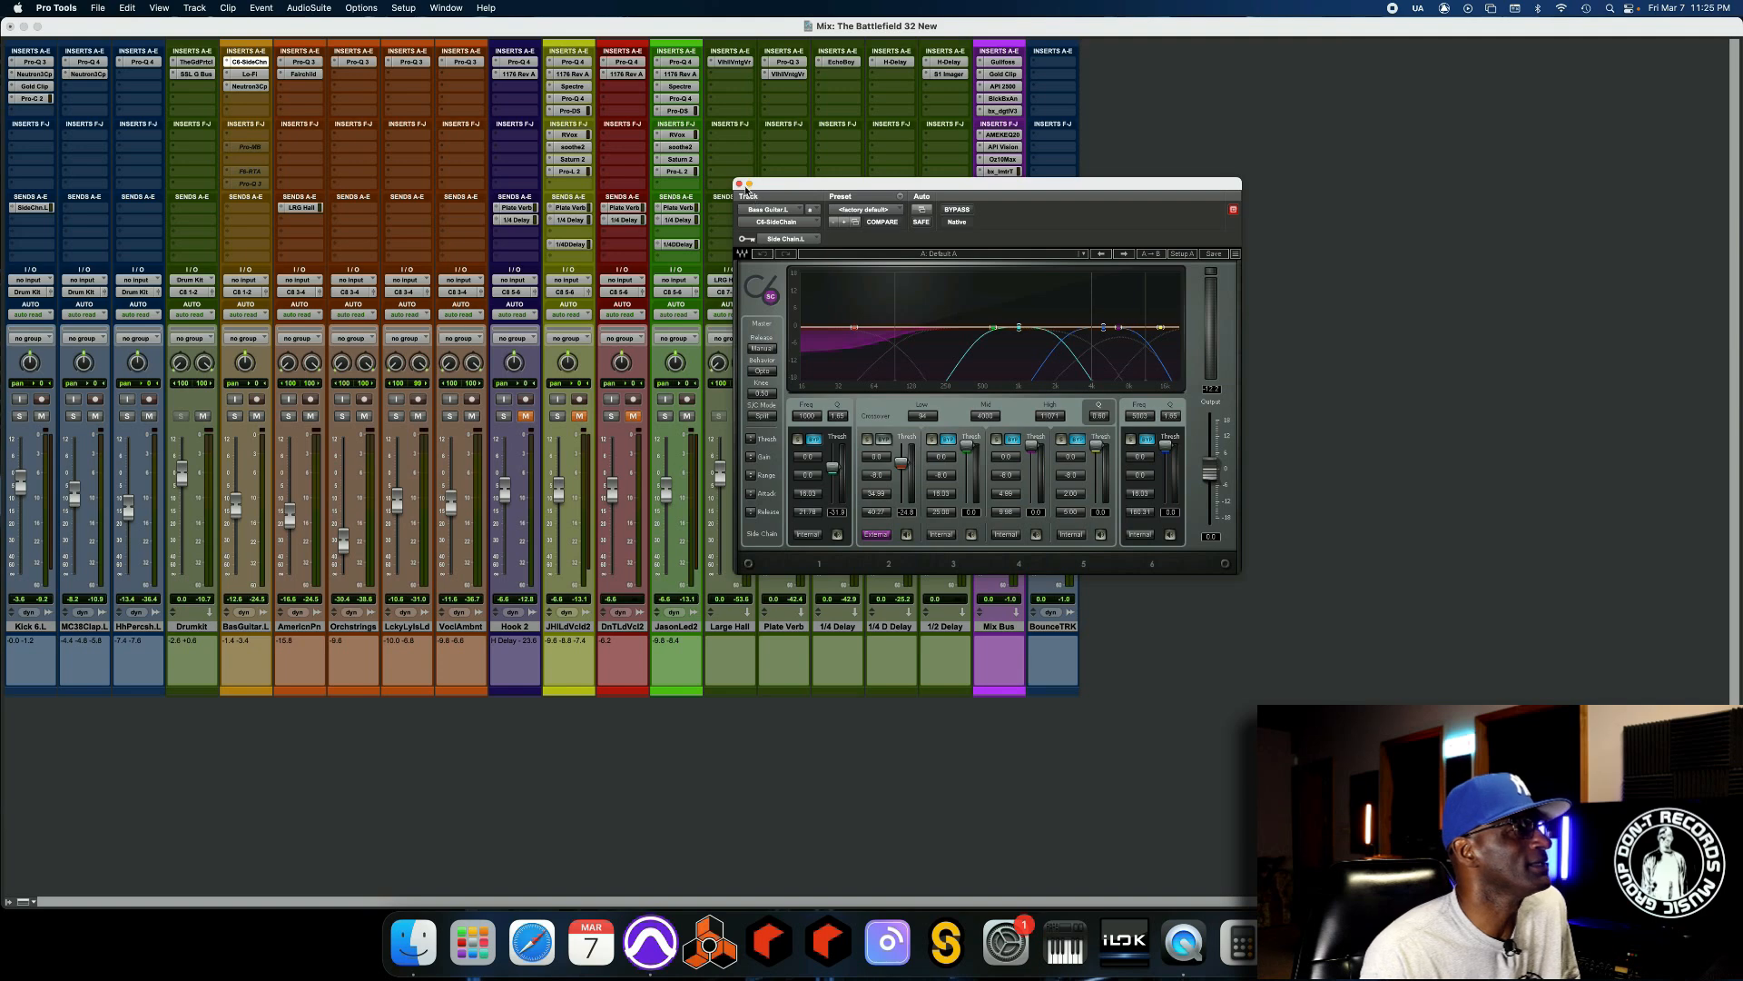
Close the C6-SideChain window, park that plug-in inactive in the bass guitar's insert slot H, and activate Pro-MB in slot A.
click(739, 185)
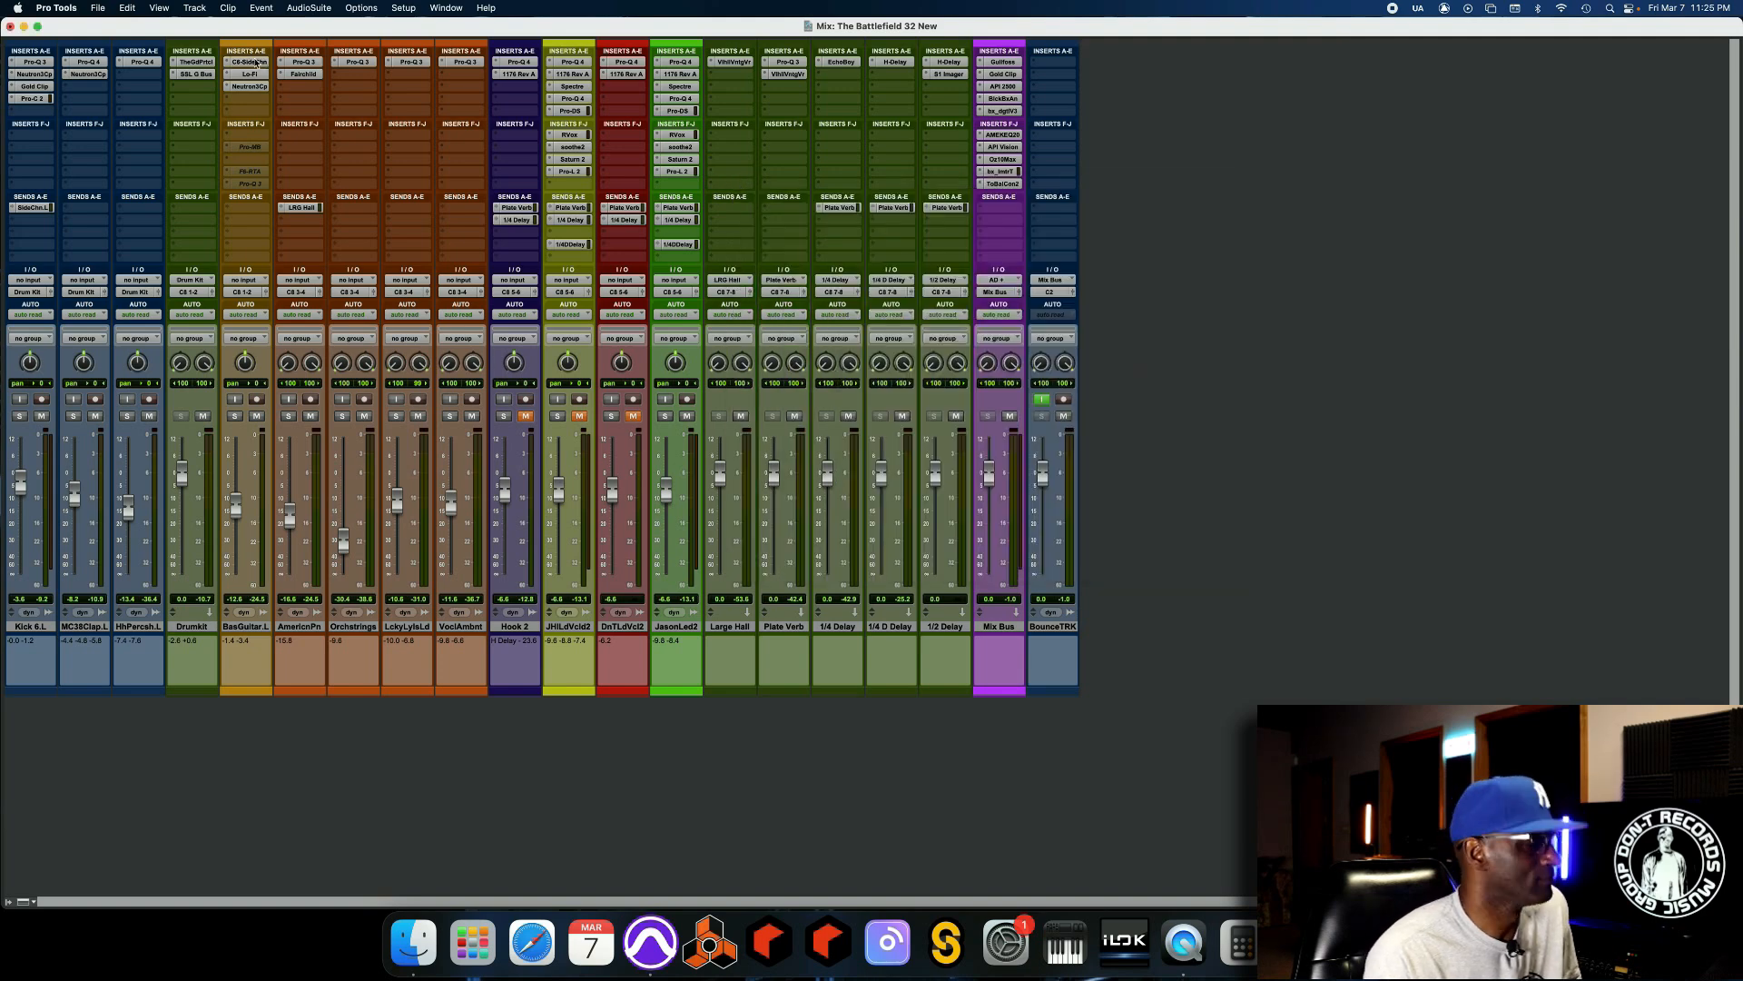
drag(257, 63, 255, 160)
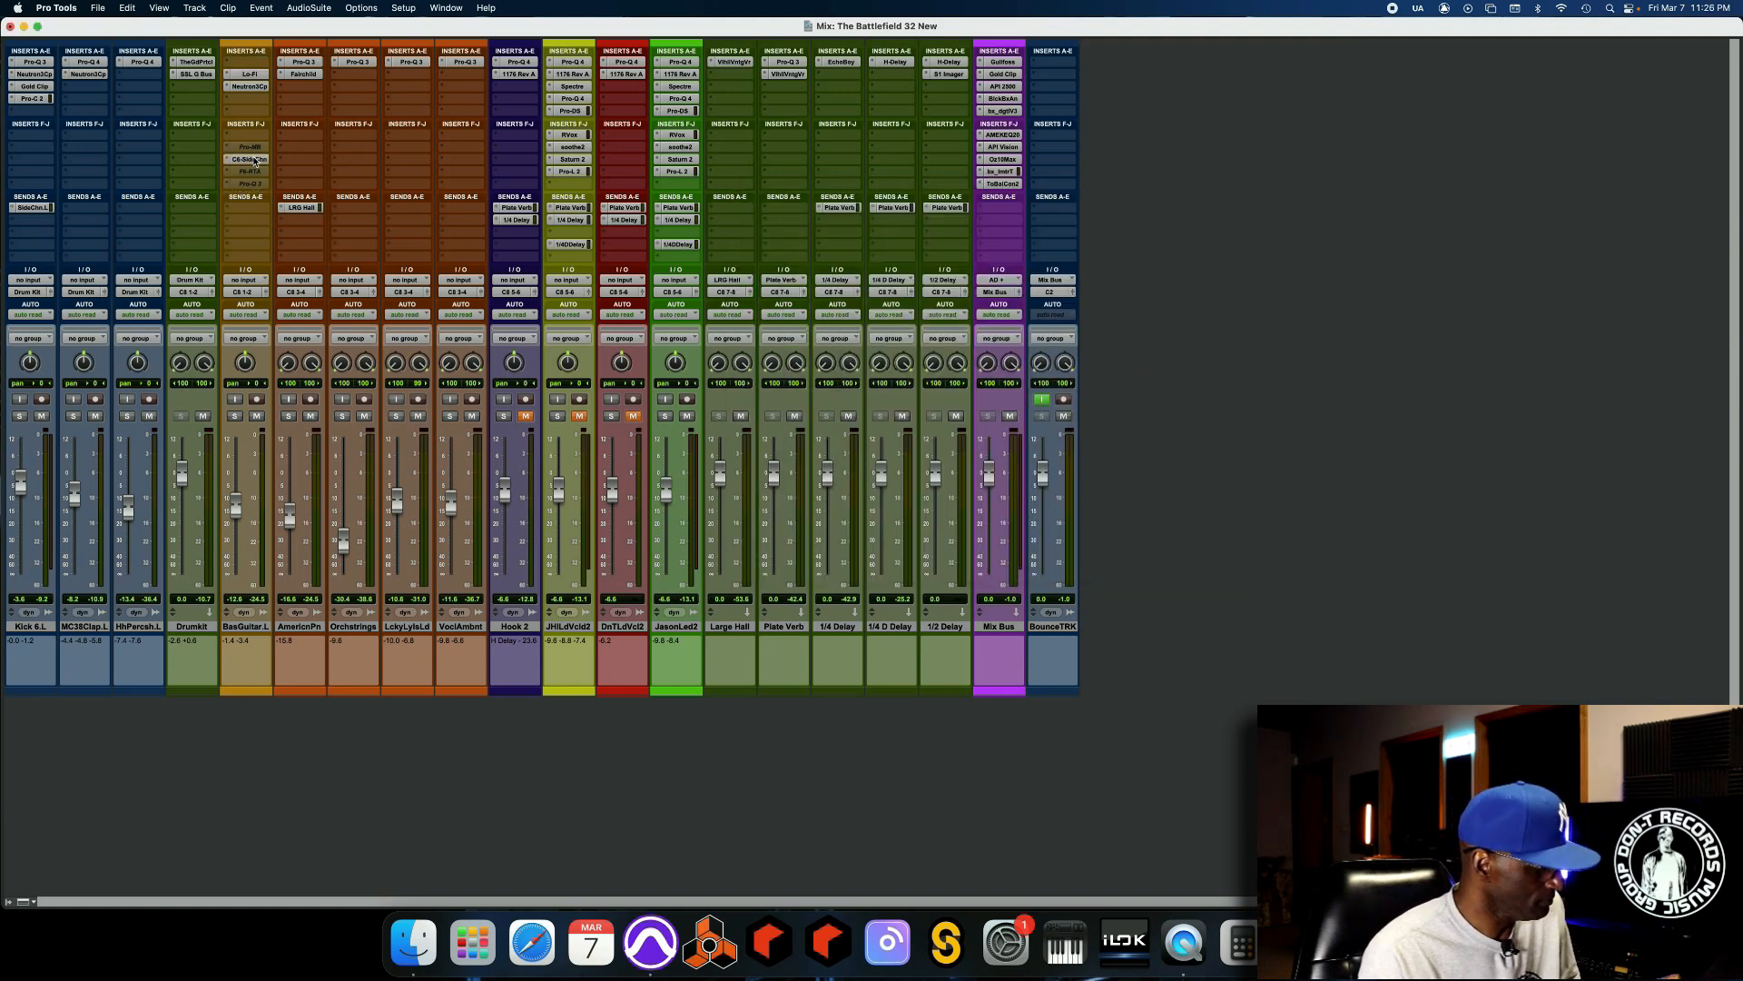
drag(253, 159, 250, 67)
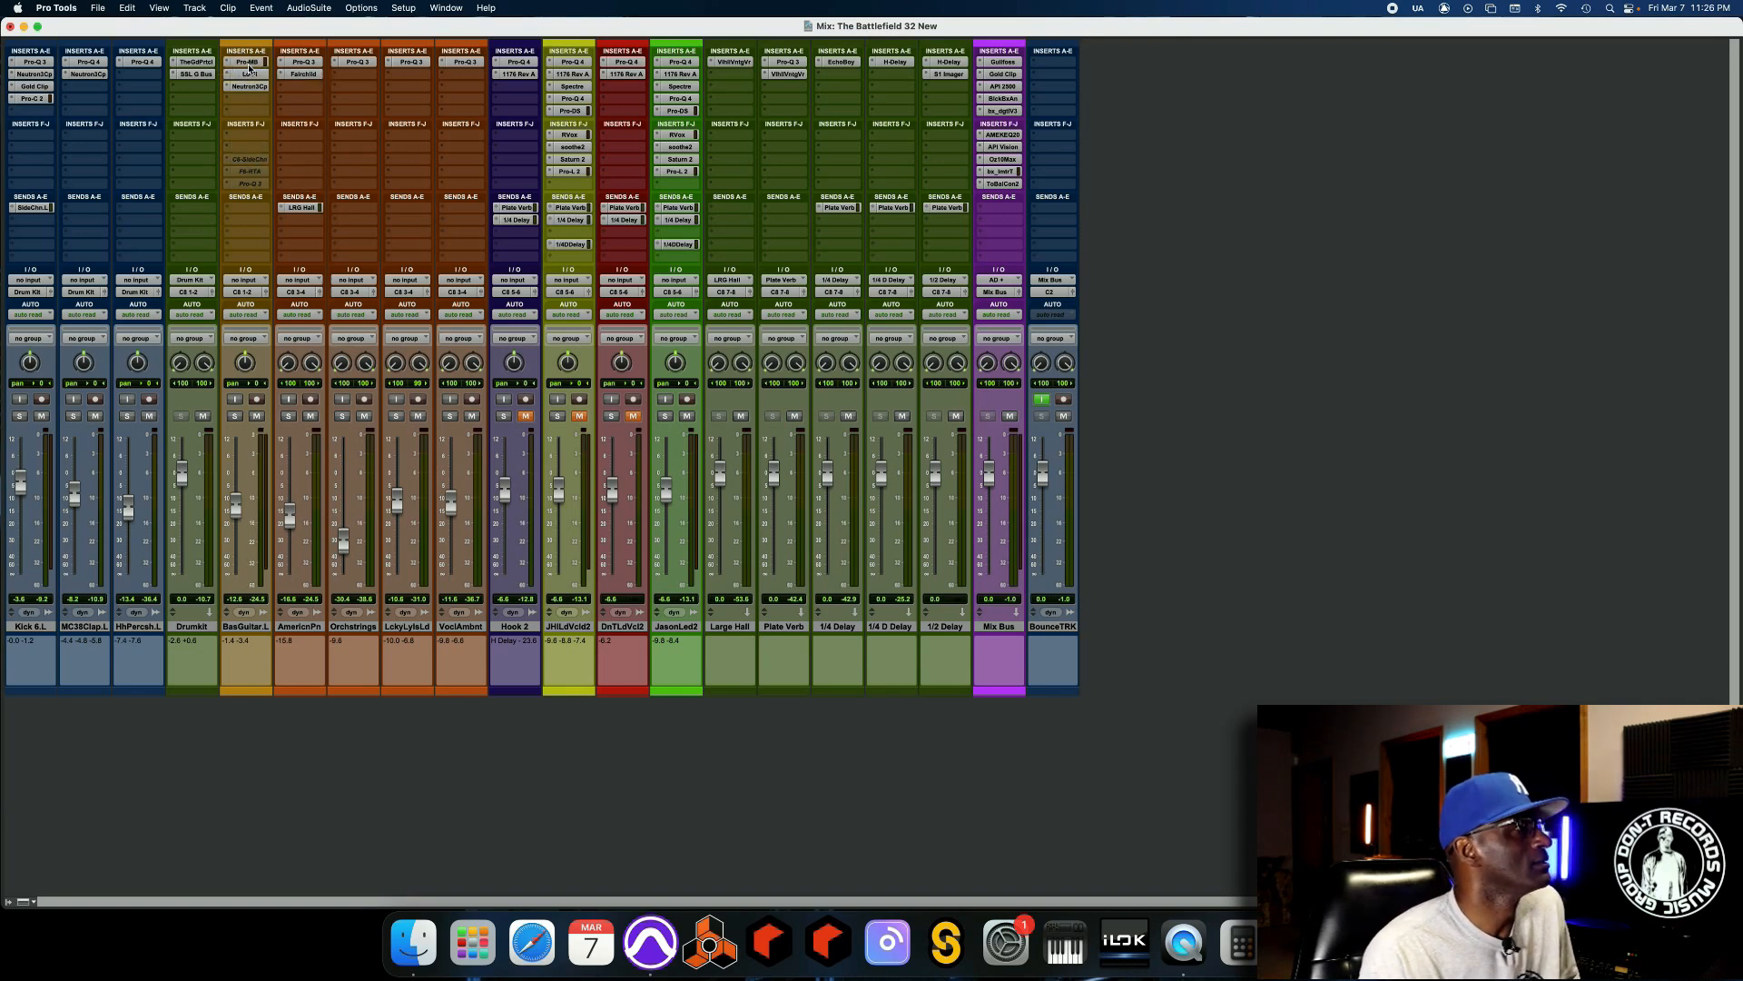
Open the Pro-MB on the bass guitar, enlarge its interface, and reposition the plug-in window over the mixer.
click(248, 63)
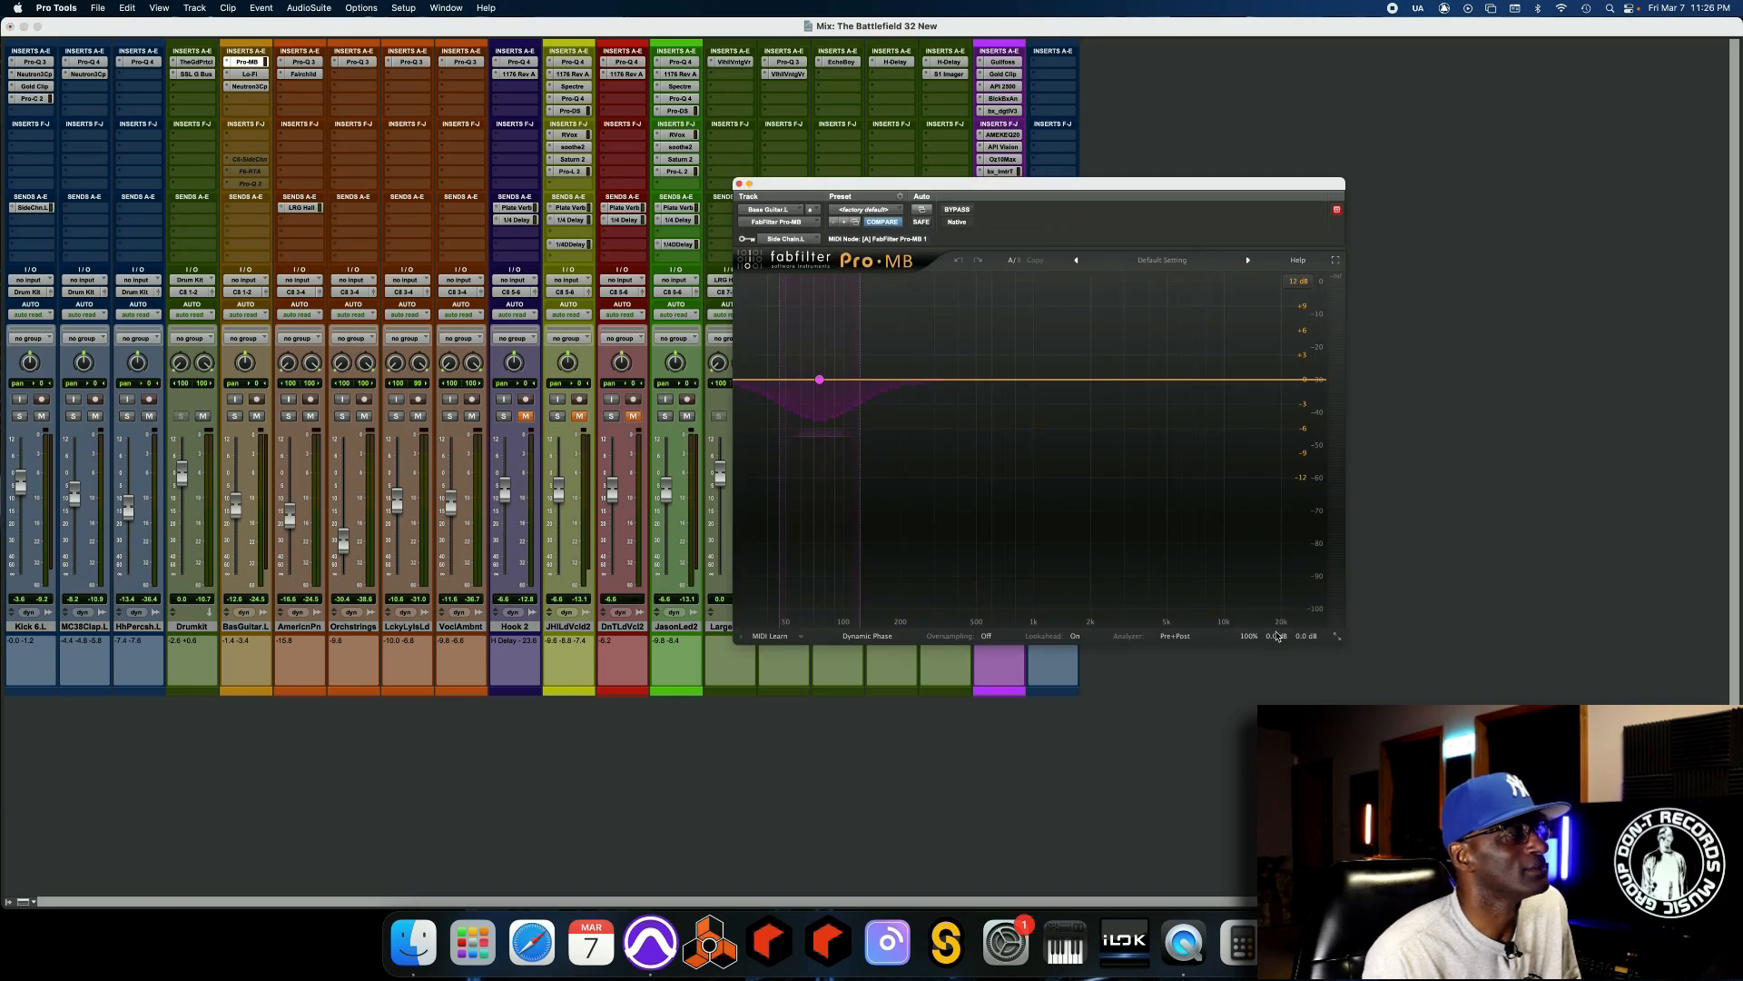
click(1337, 636)
click(1355, 688)
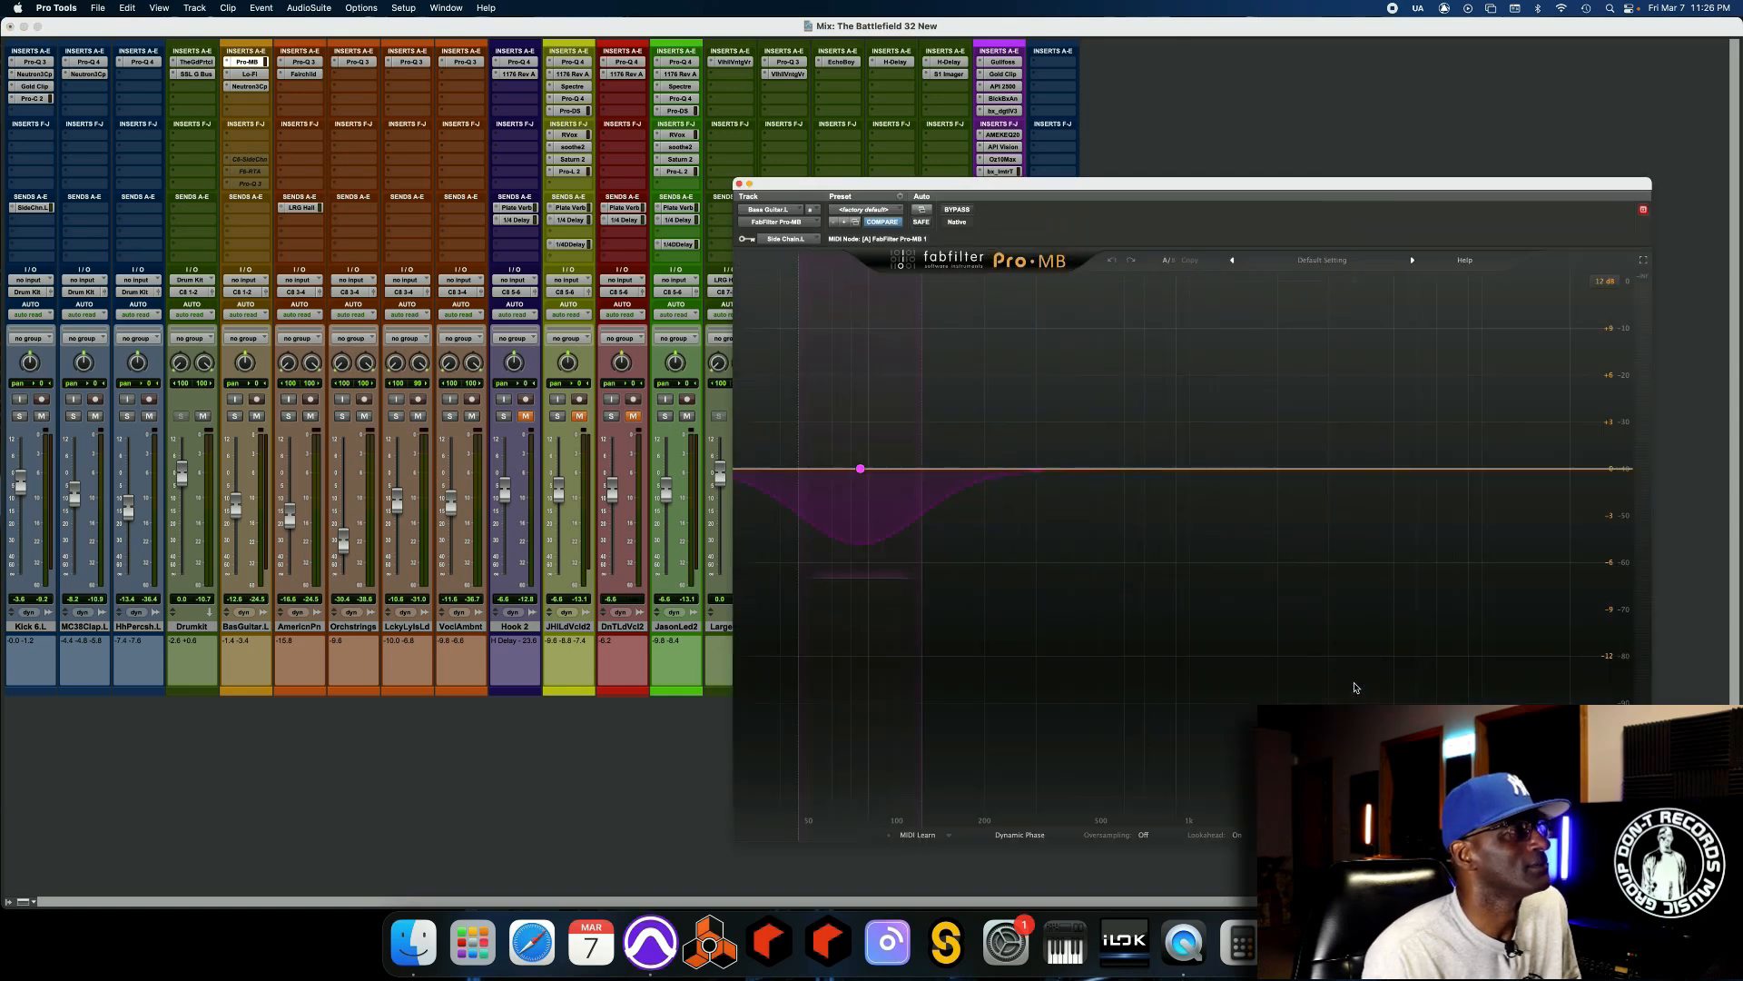
drag(1191, 188, 1085, 90)
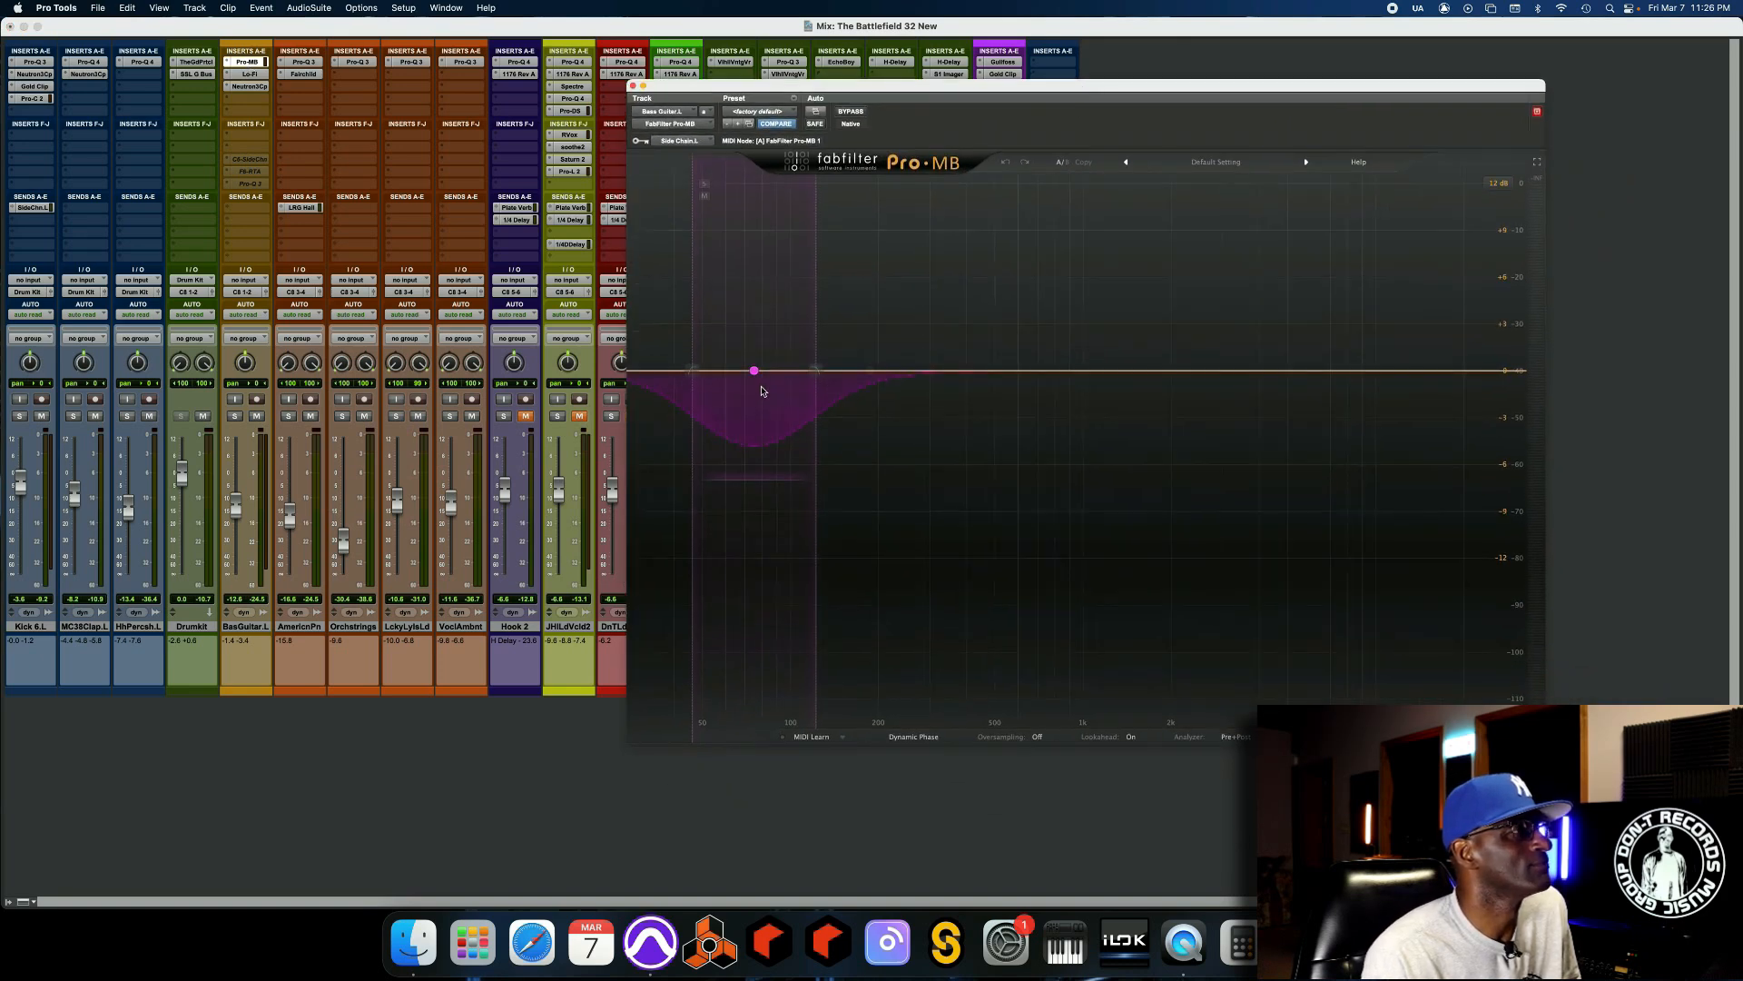
Select the low band, try Free side-chain filtering, and return it to Band.
click(754, 372)
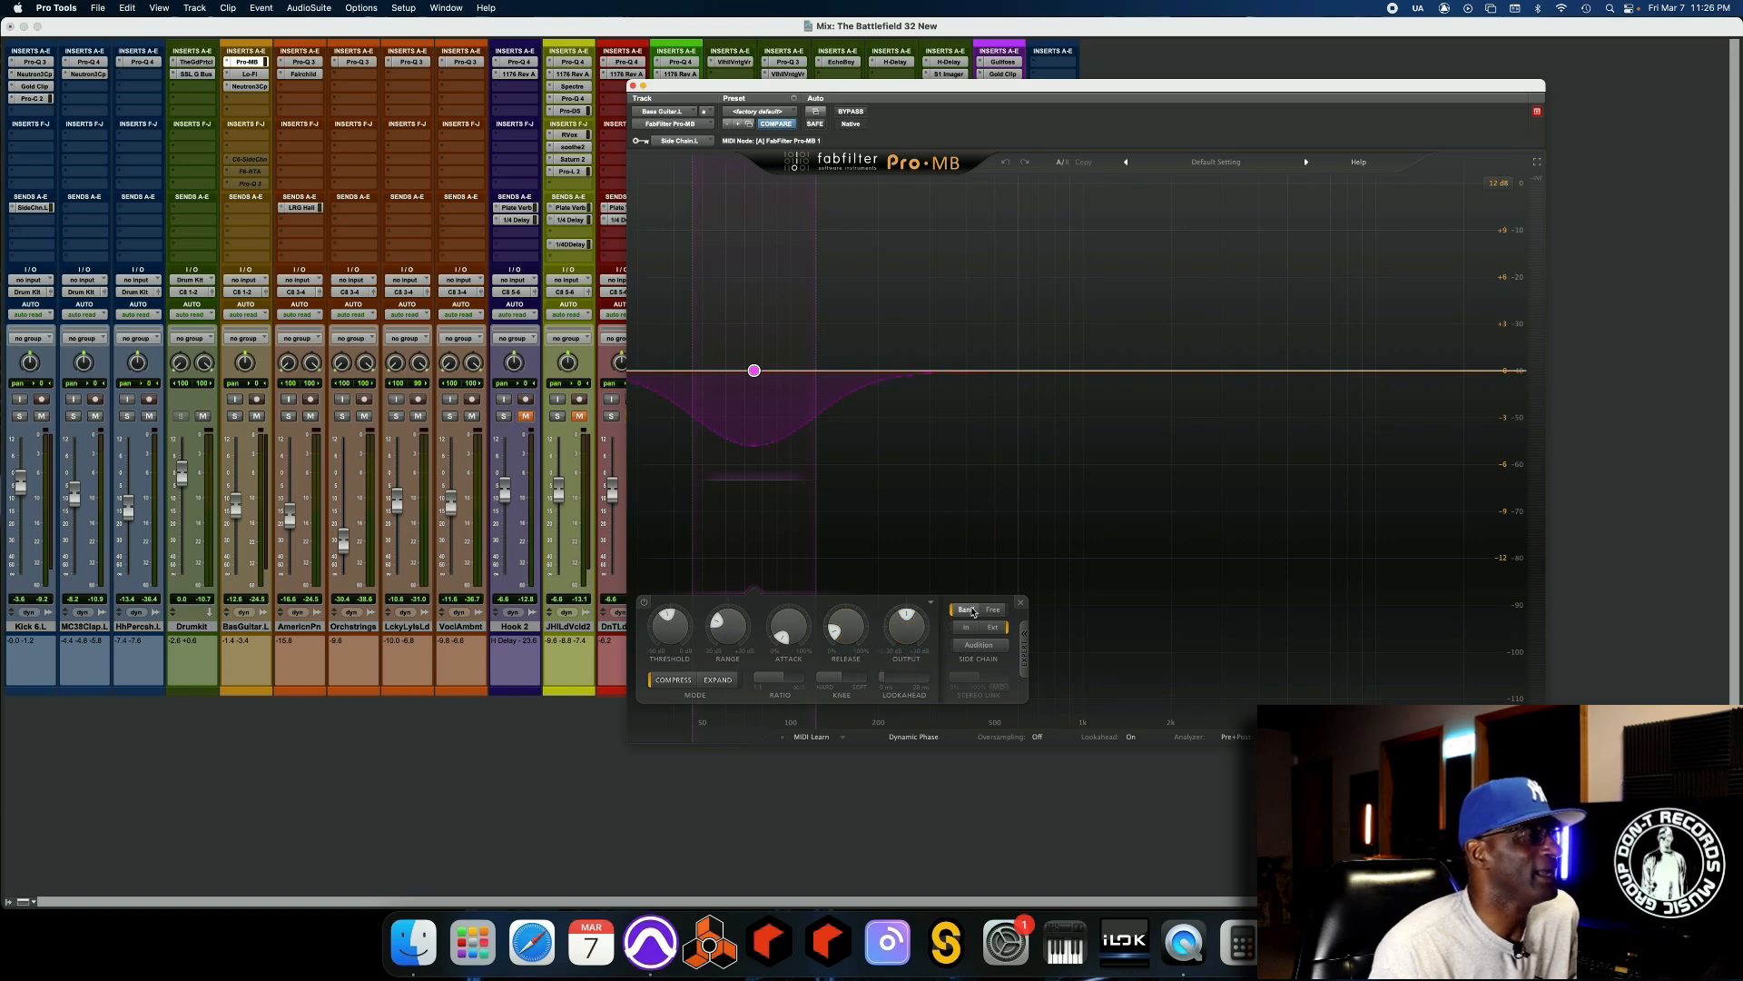
mouse_move(968, 615)
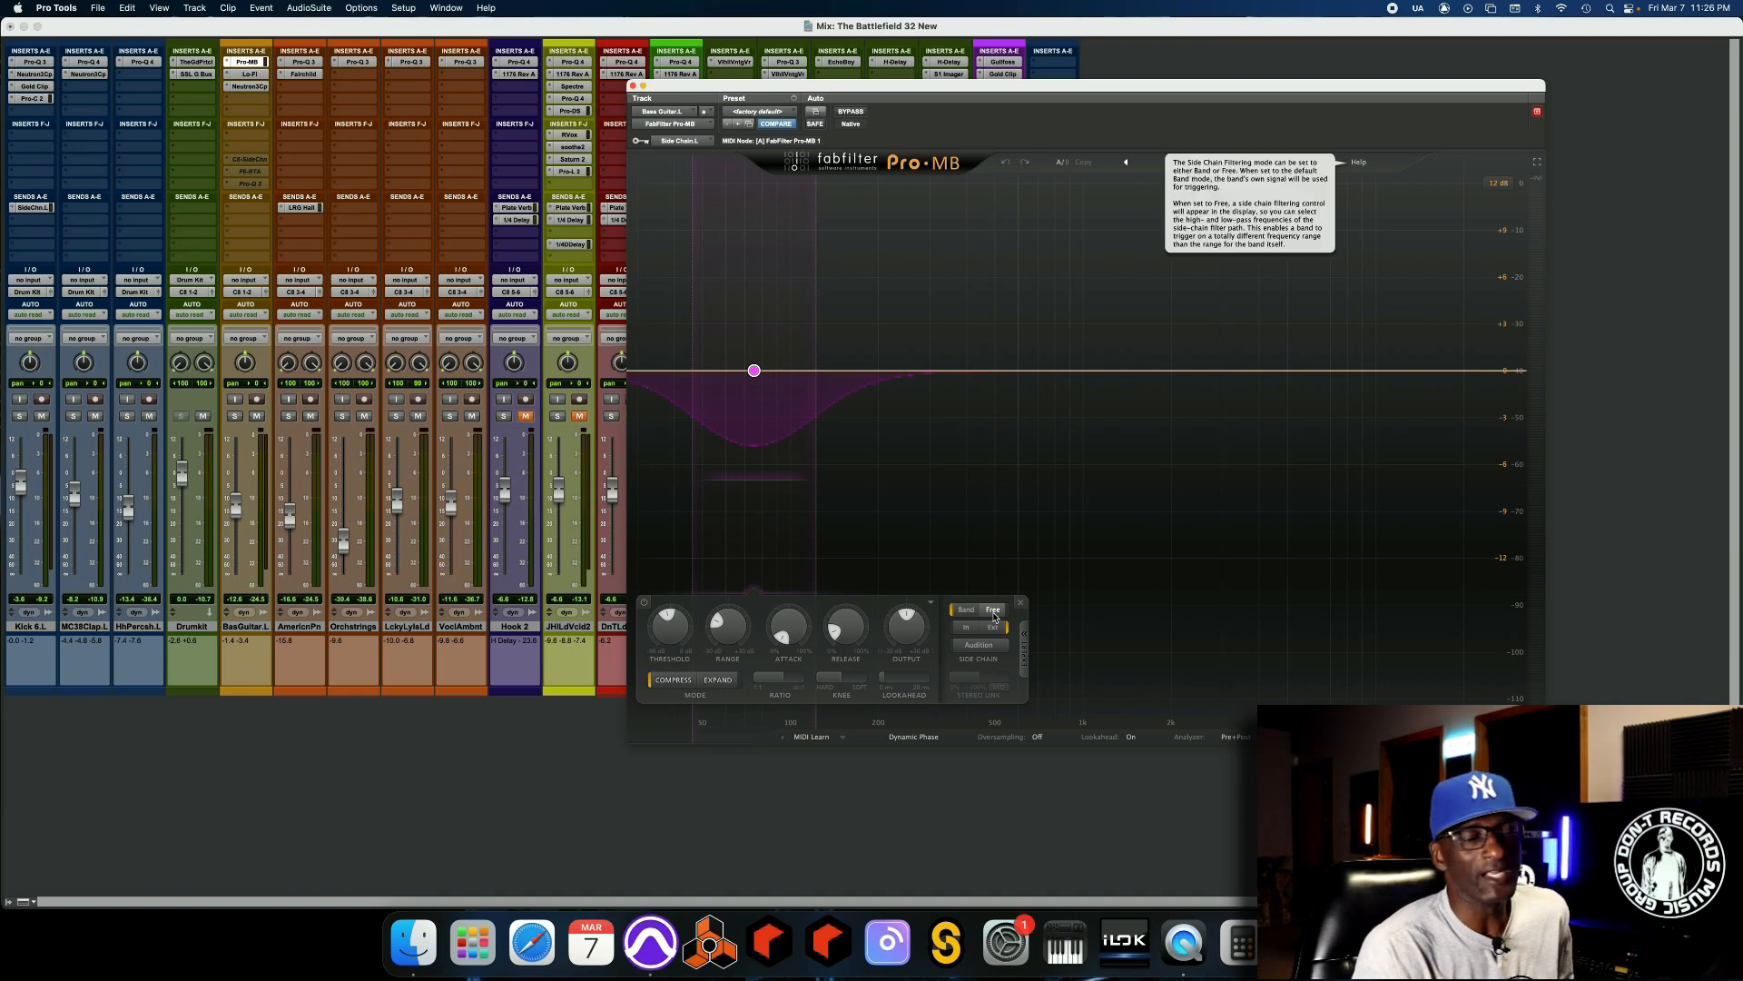
click(994, 617)
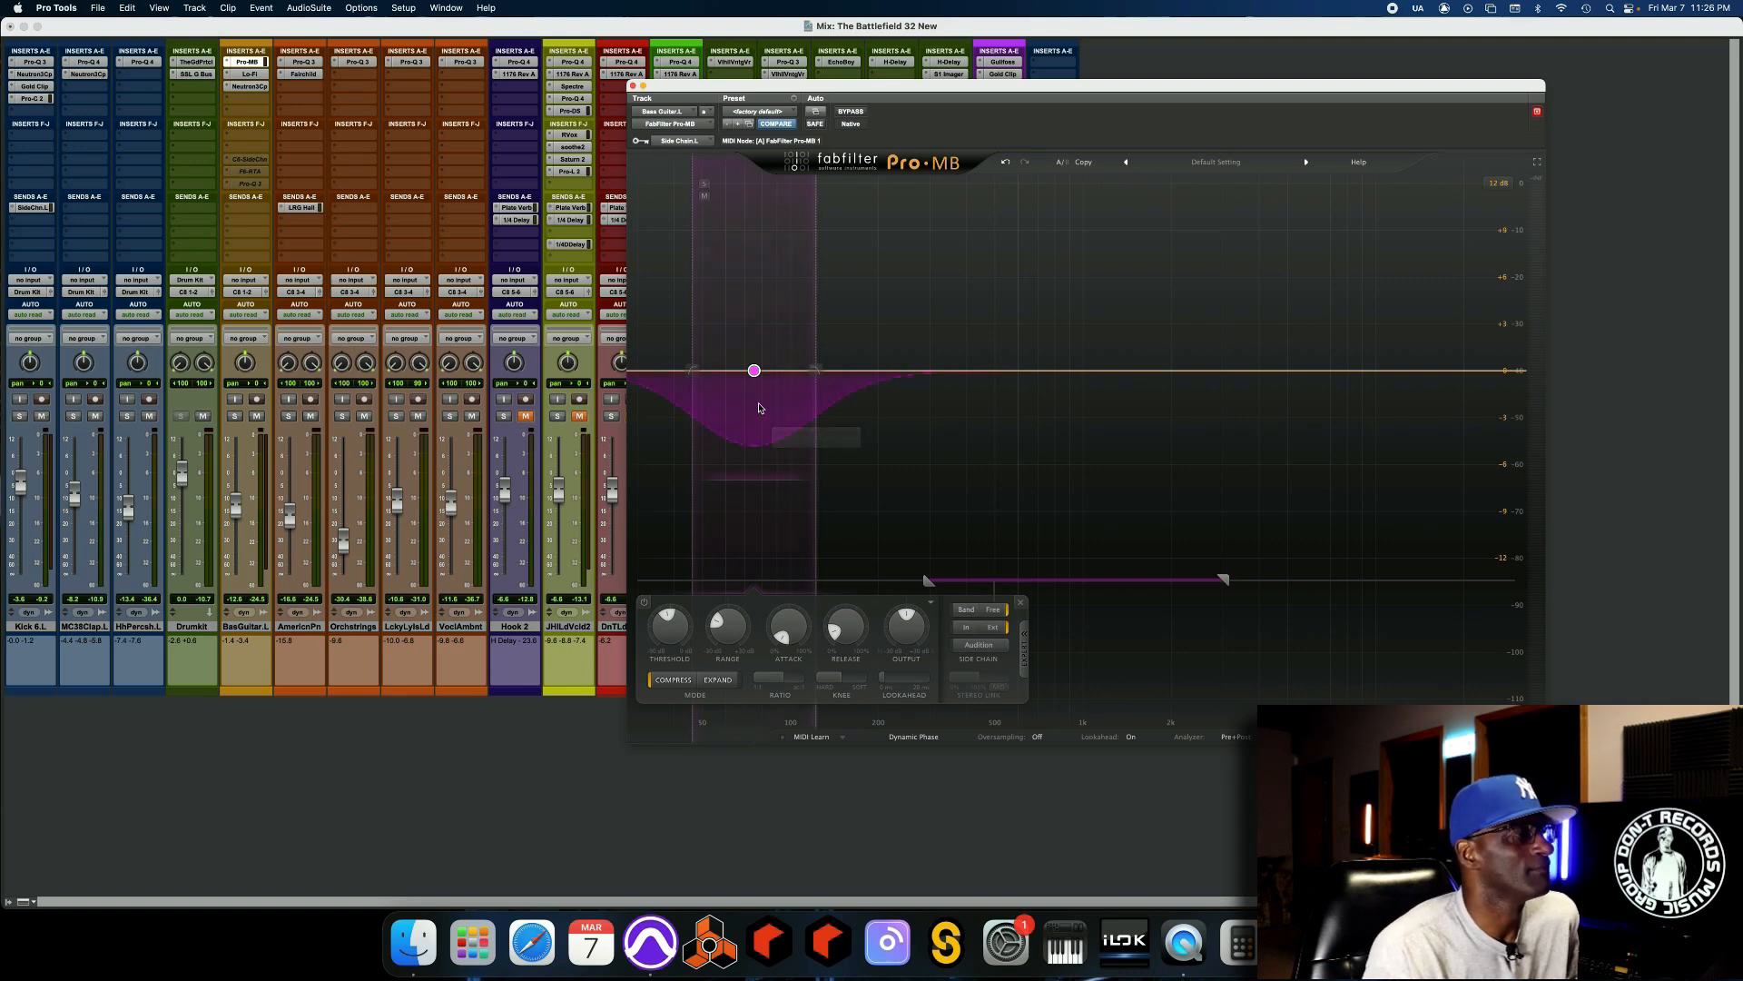
click(968, 611)
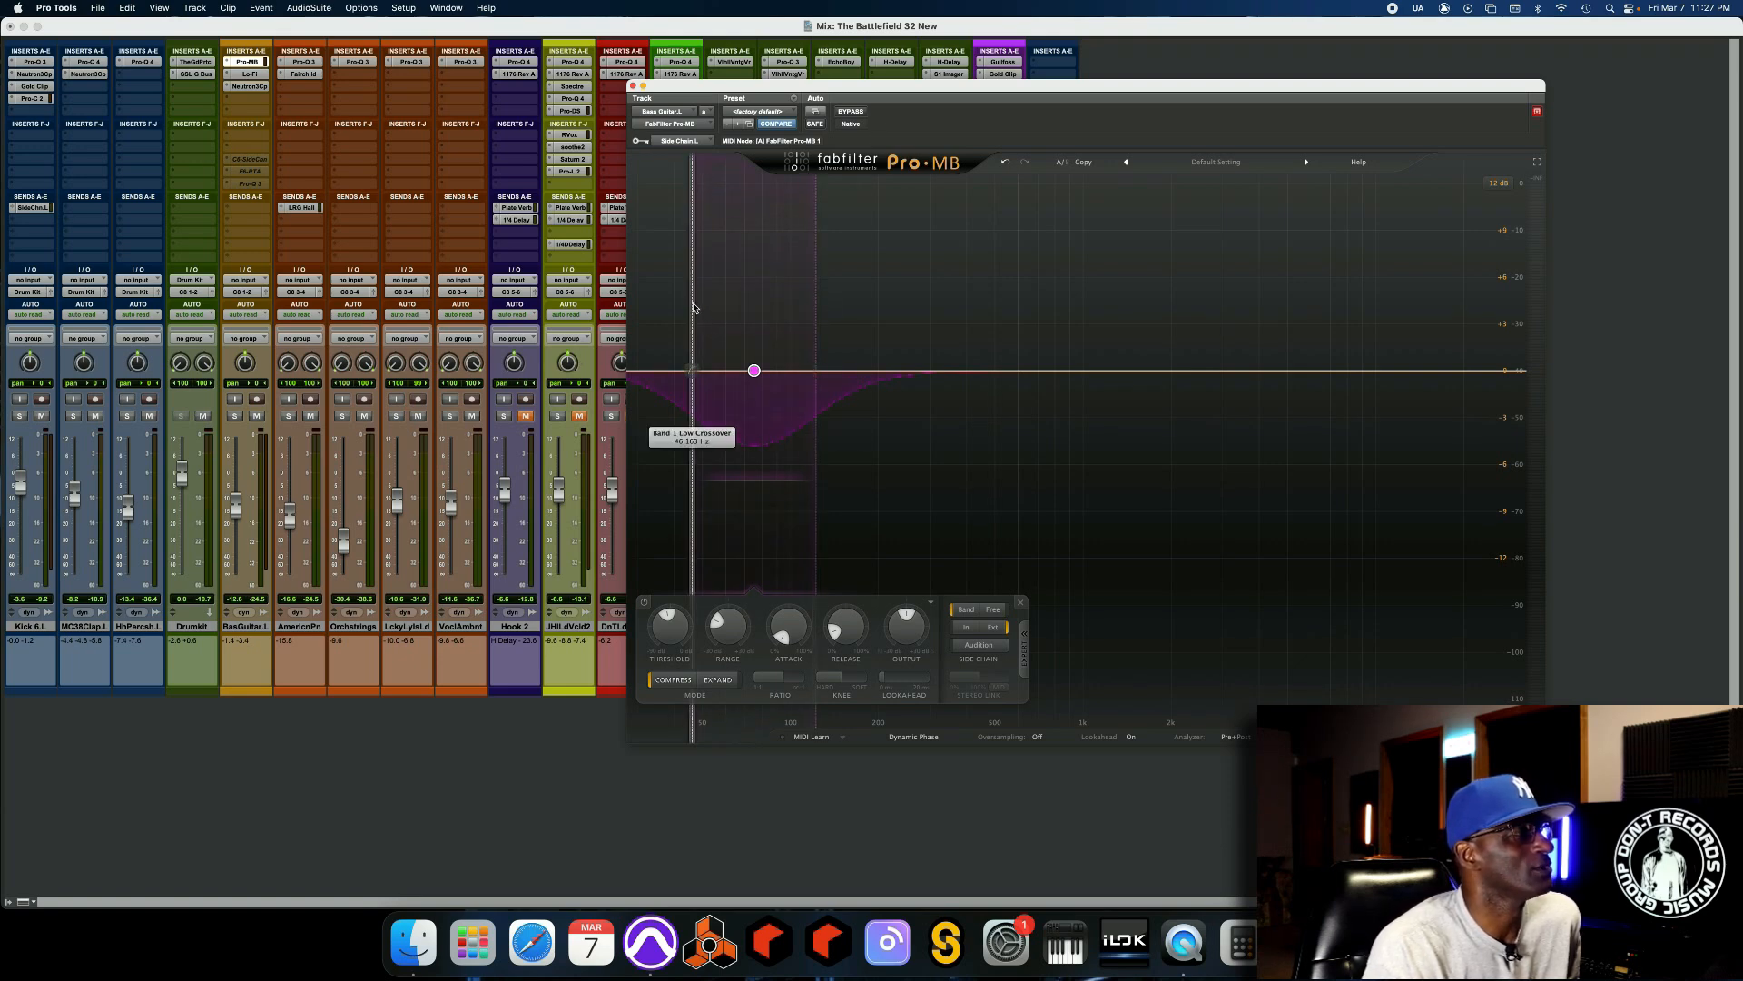
Try extending the Pro-MB band's low crossover down to the lowest frequencies, and undo the change.
drag(692, 307, 633, 310)
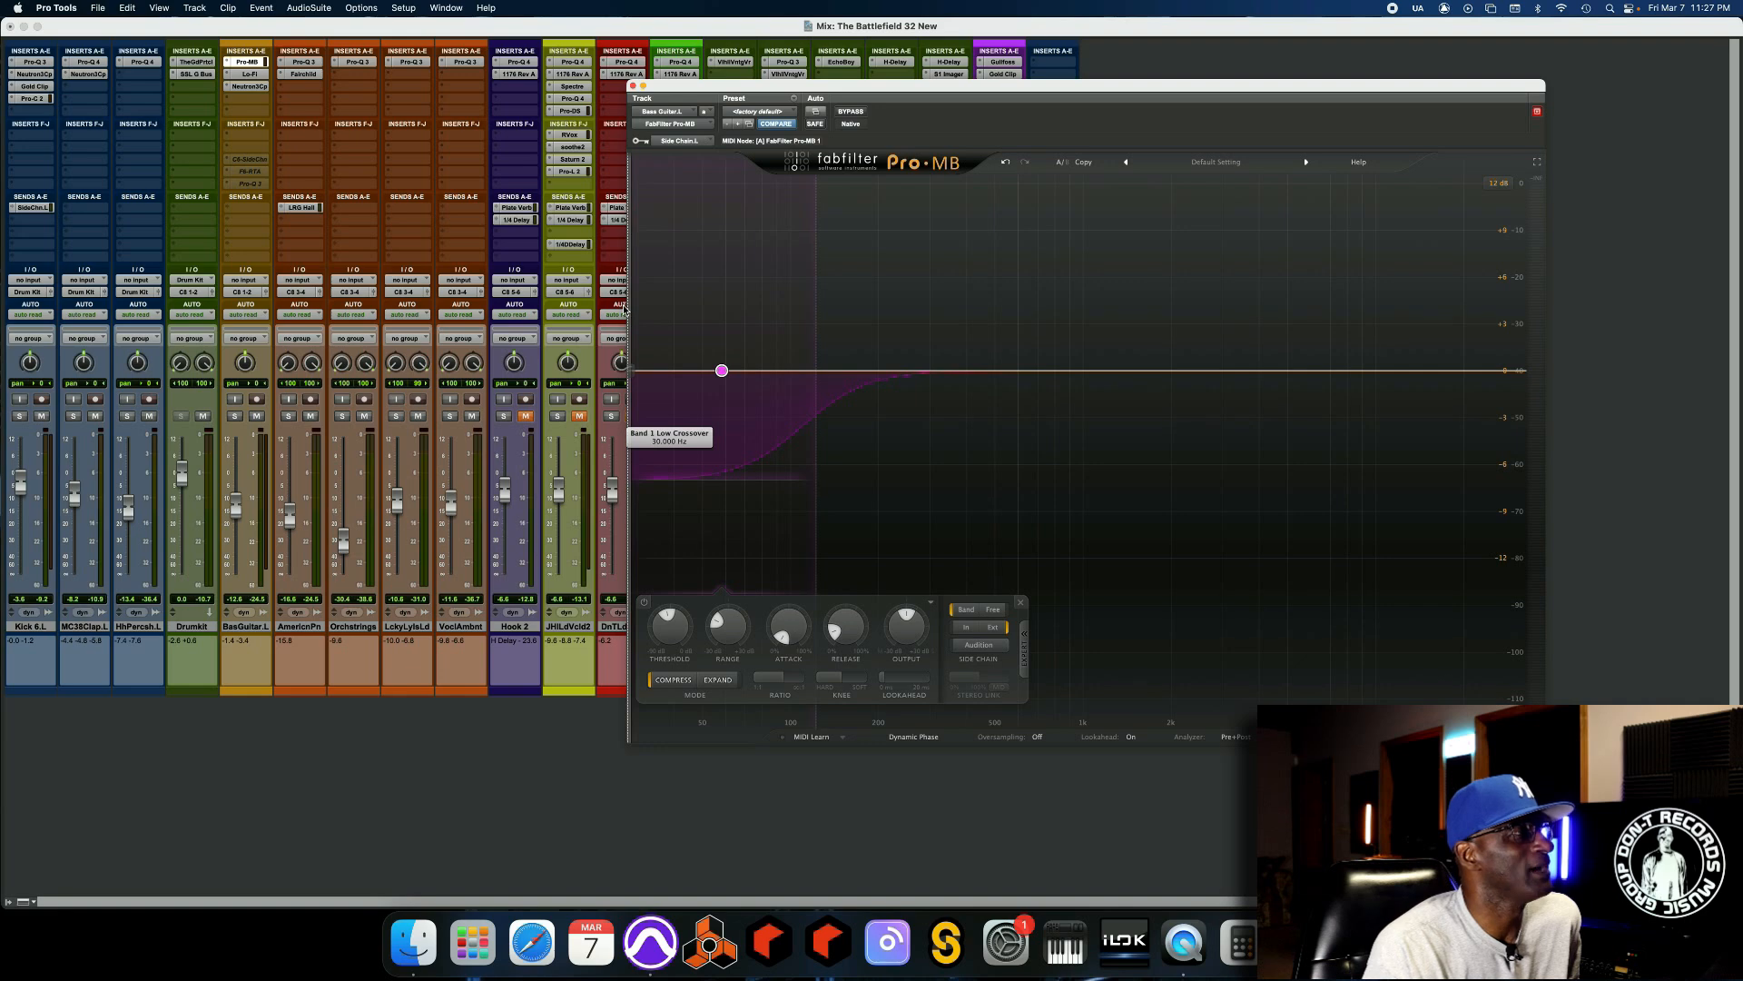
click(1006, 162)
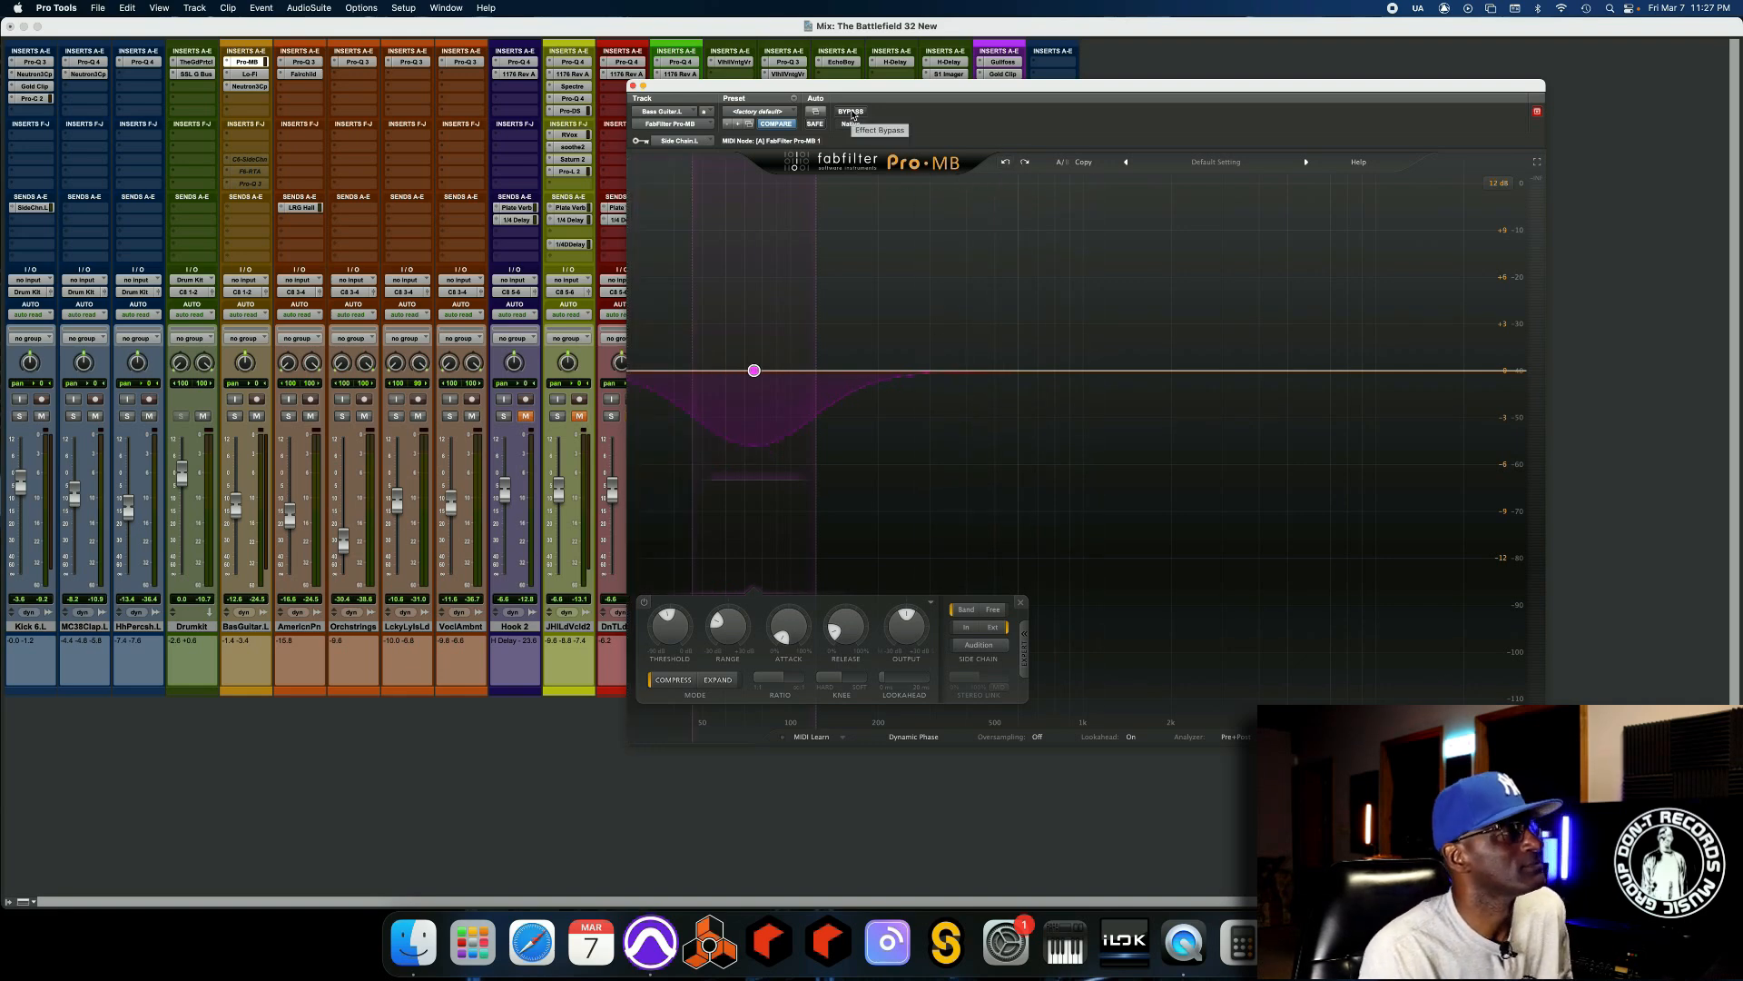
Play the mix and compare the bass guitar with the Pro-MB bypassed and active, and stop playback.
key(space)
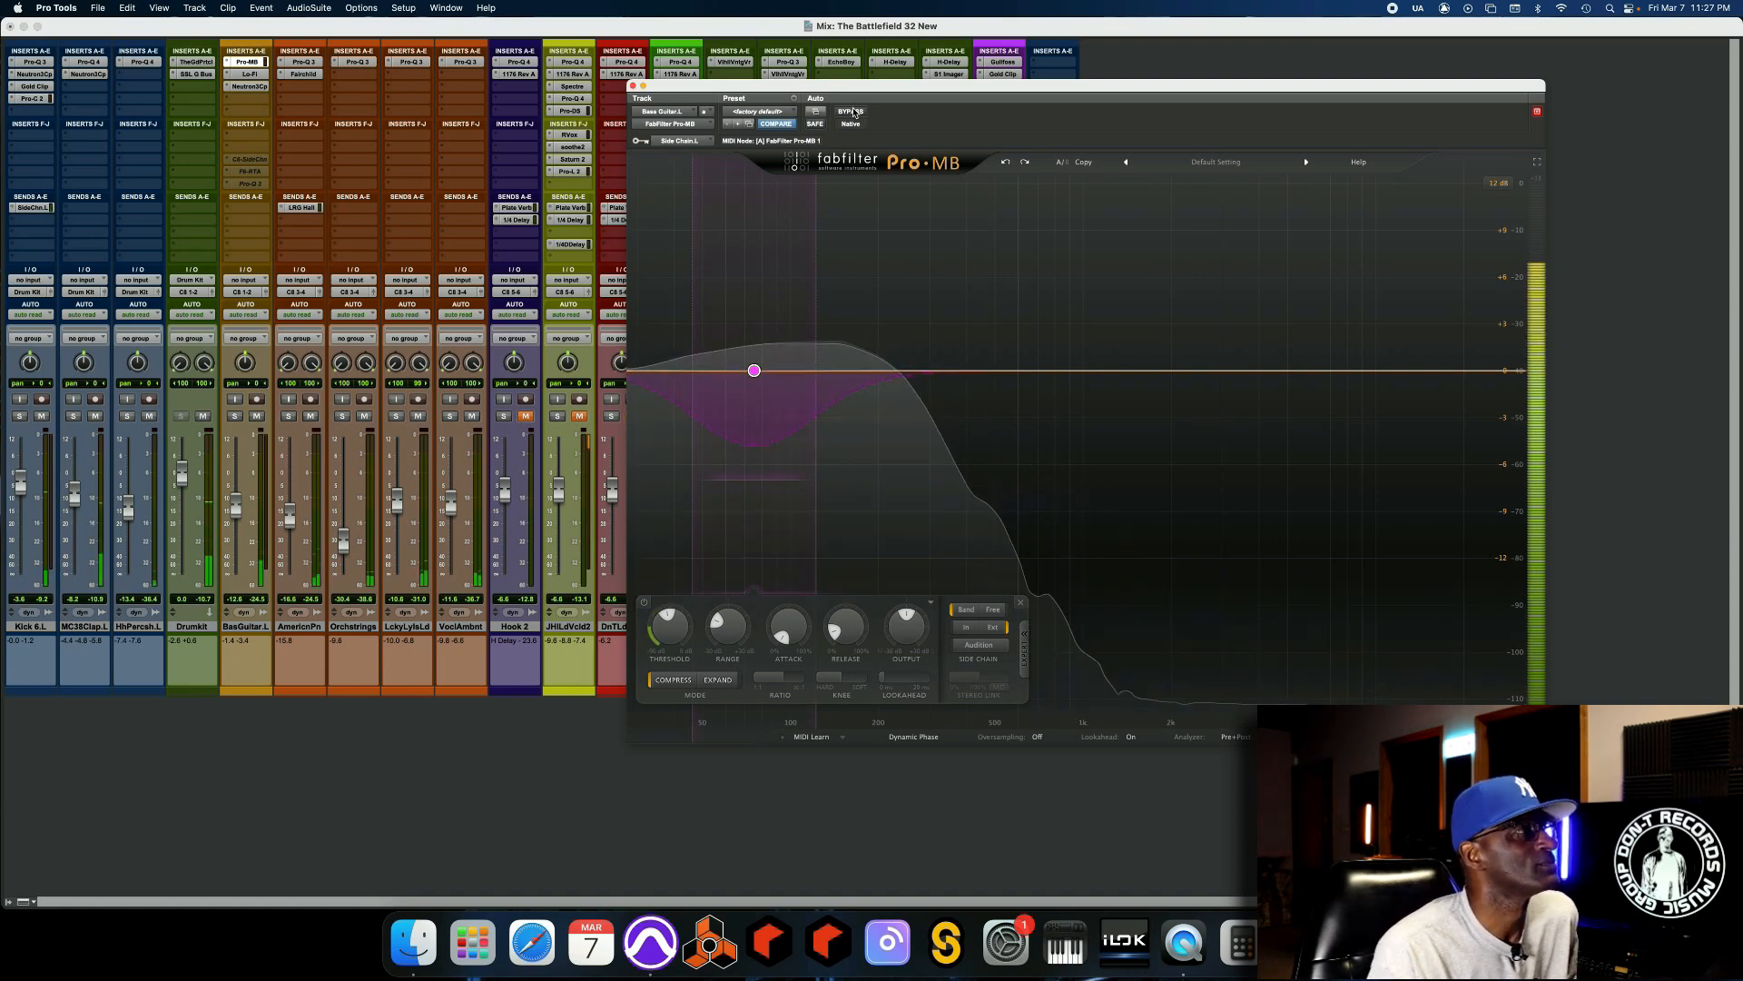
click(851, 111)
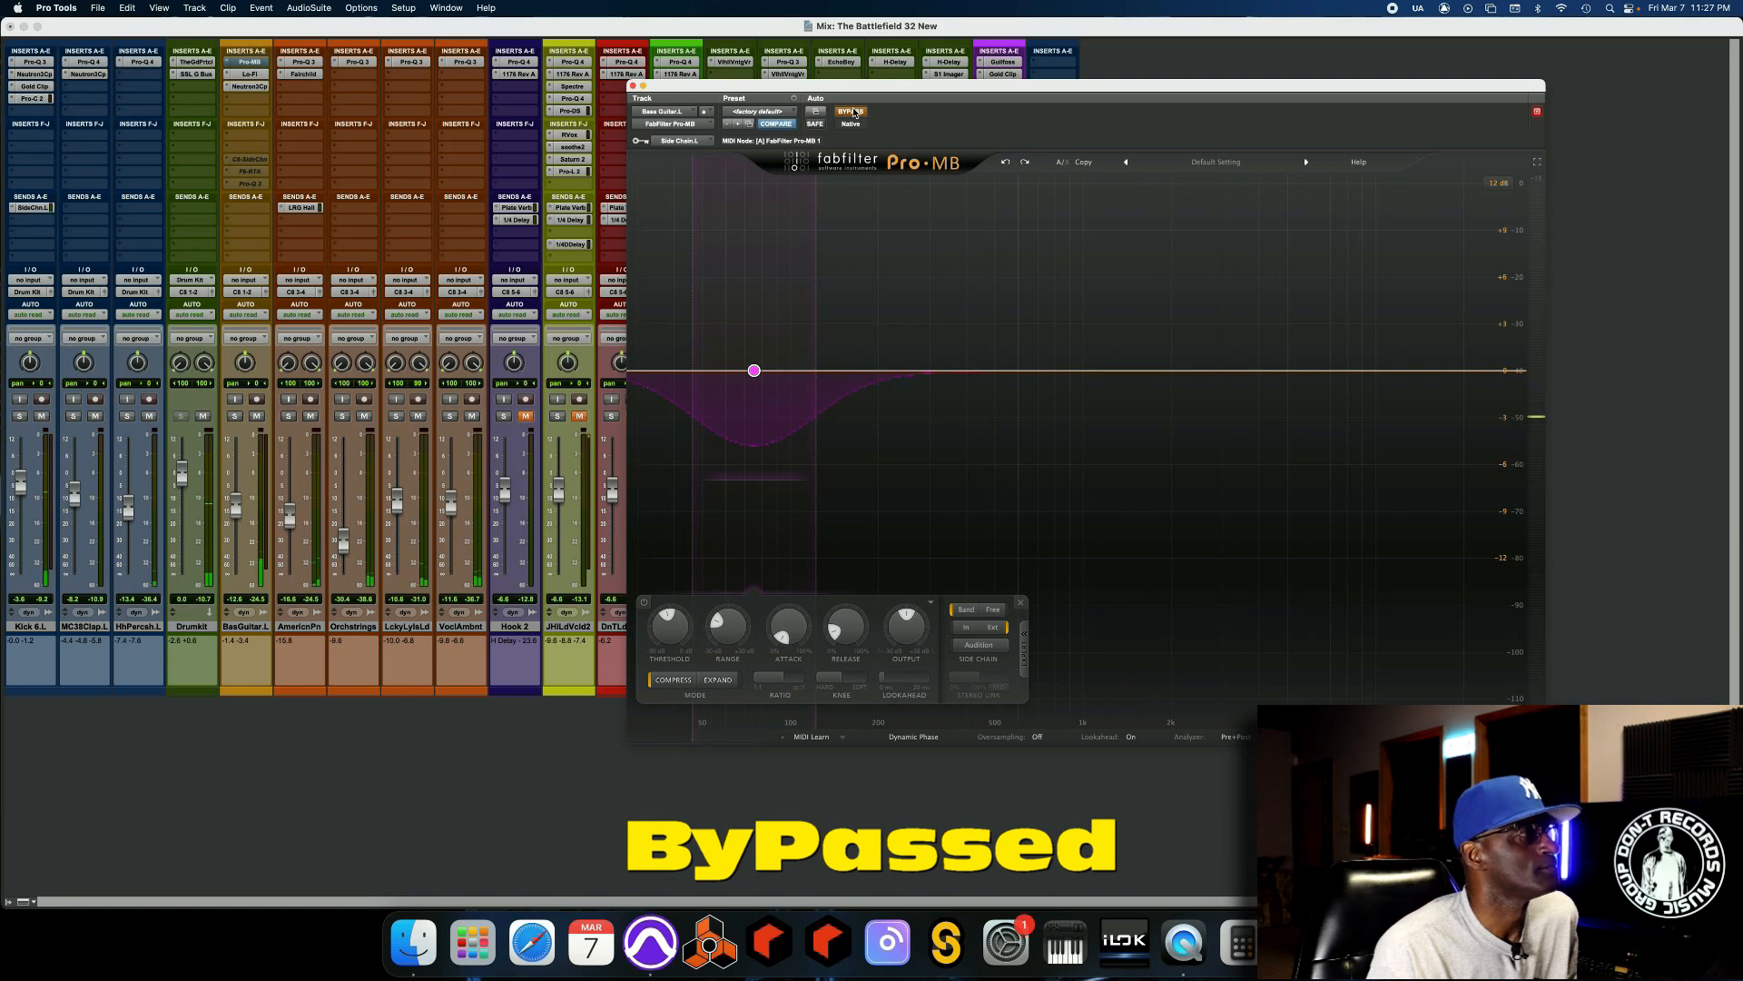
click(852, 112)
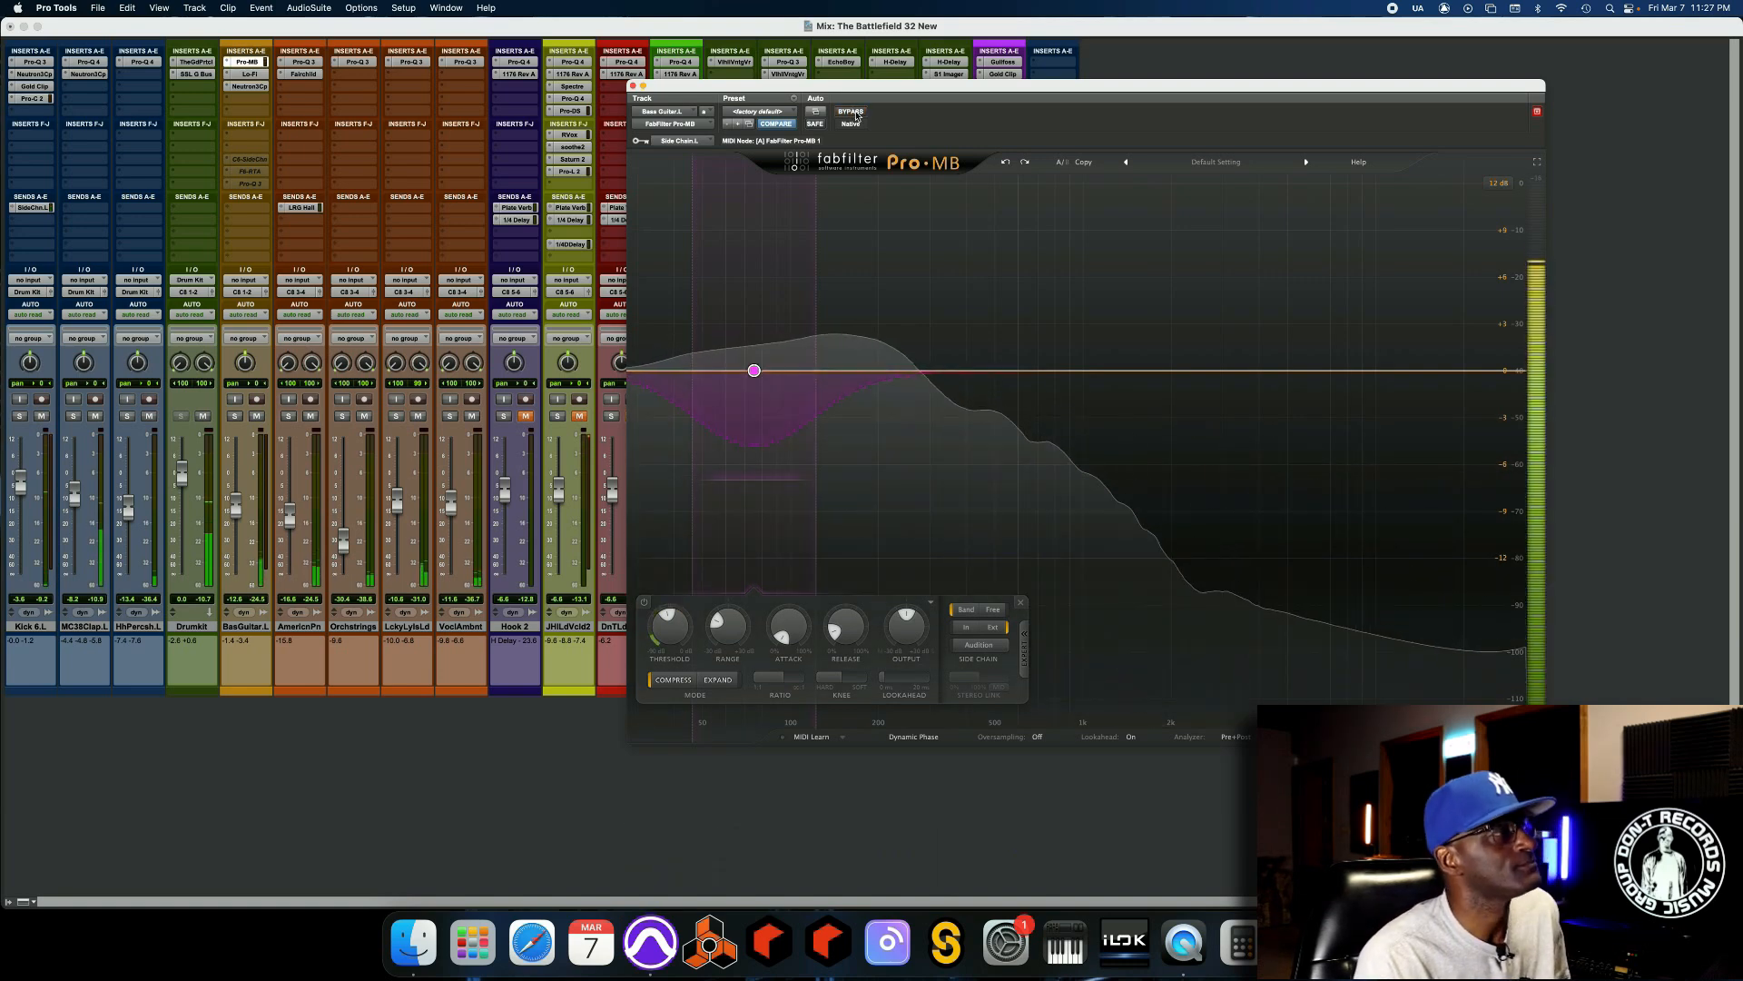
key(space)
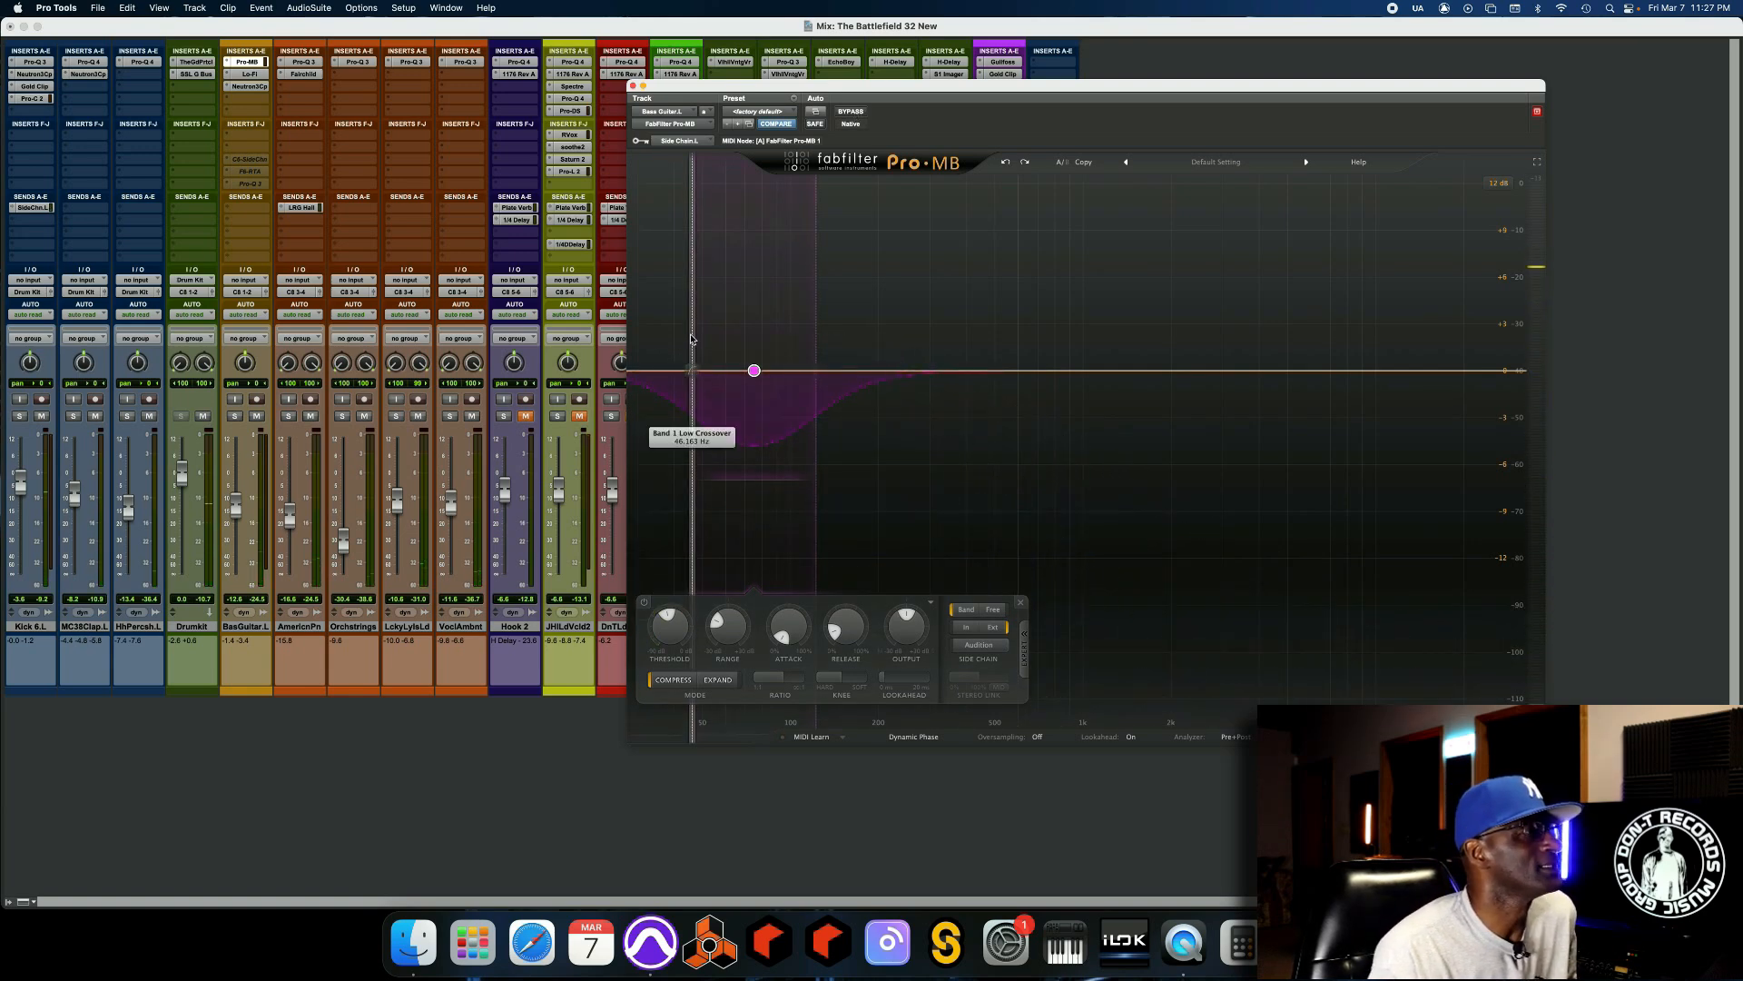
Audition the band with its low crossover pulled down to the lowest frequencies, and undo that change during playback.
drag(690, 338, 630, 341)
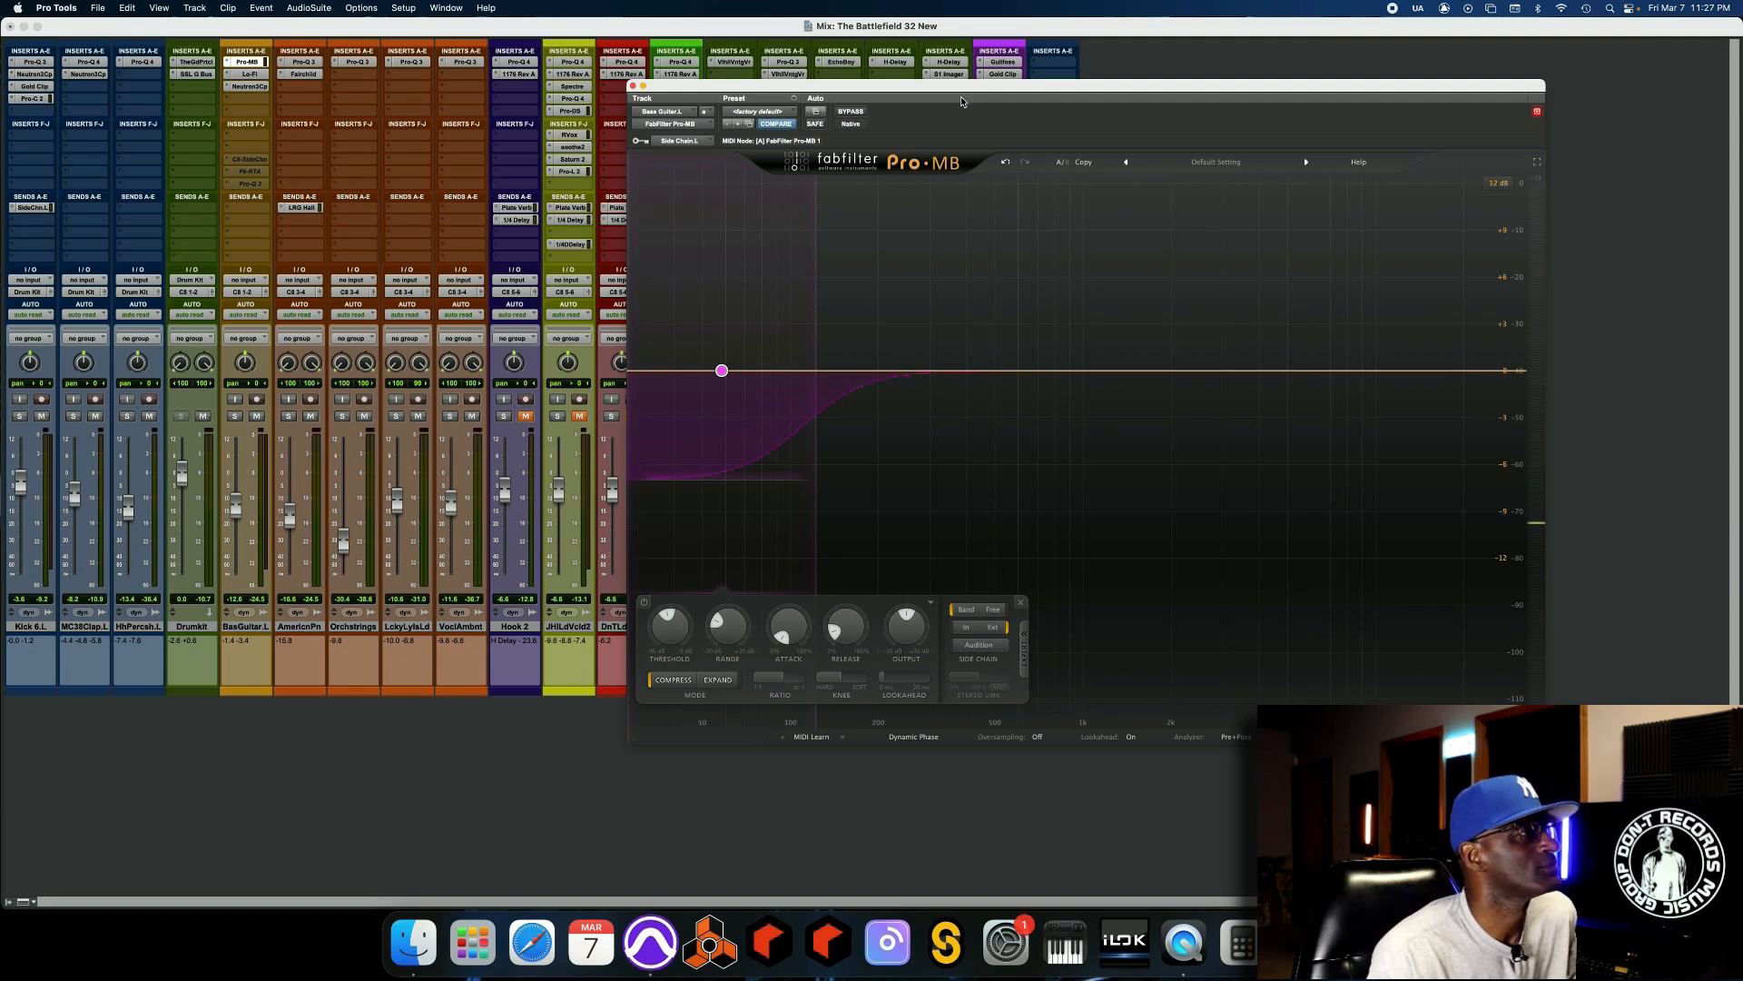
key(space)
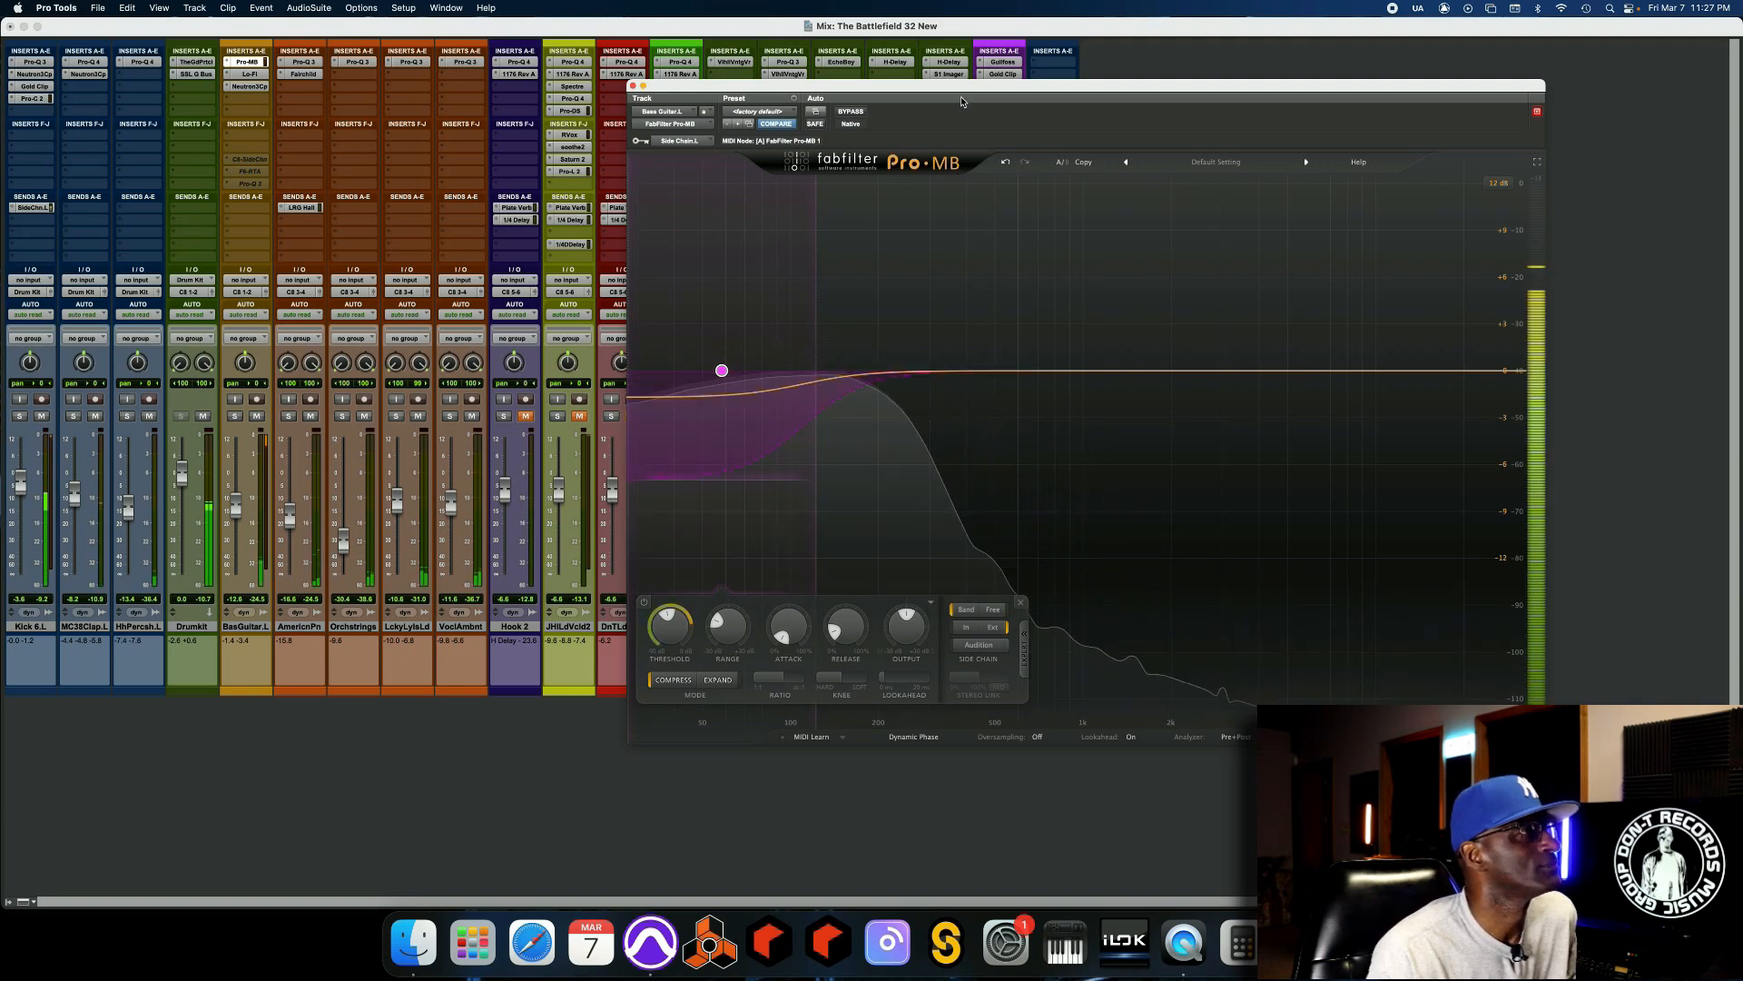
click(1006, 163)
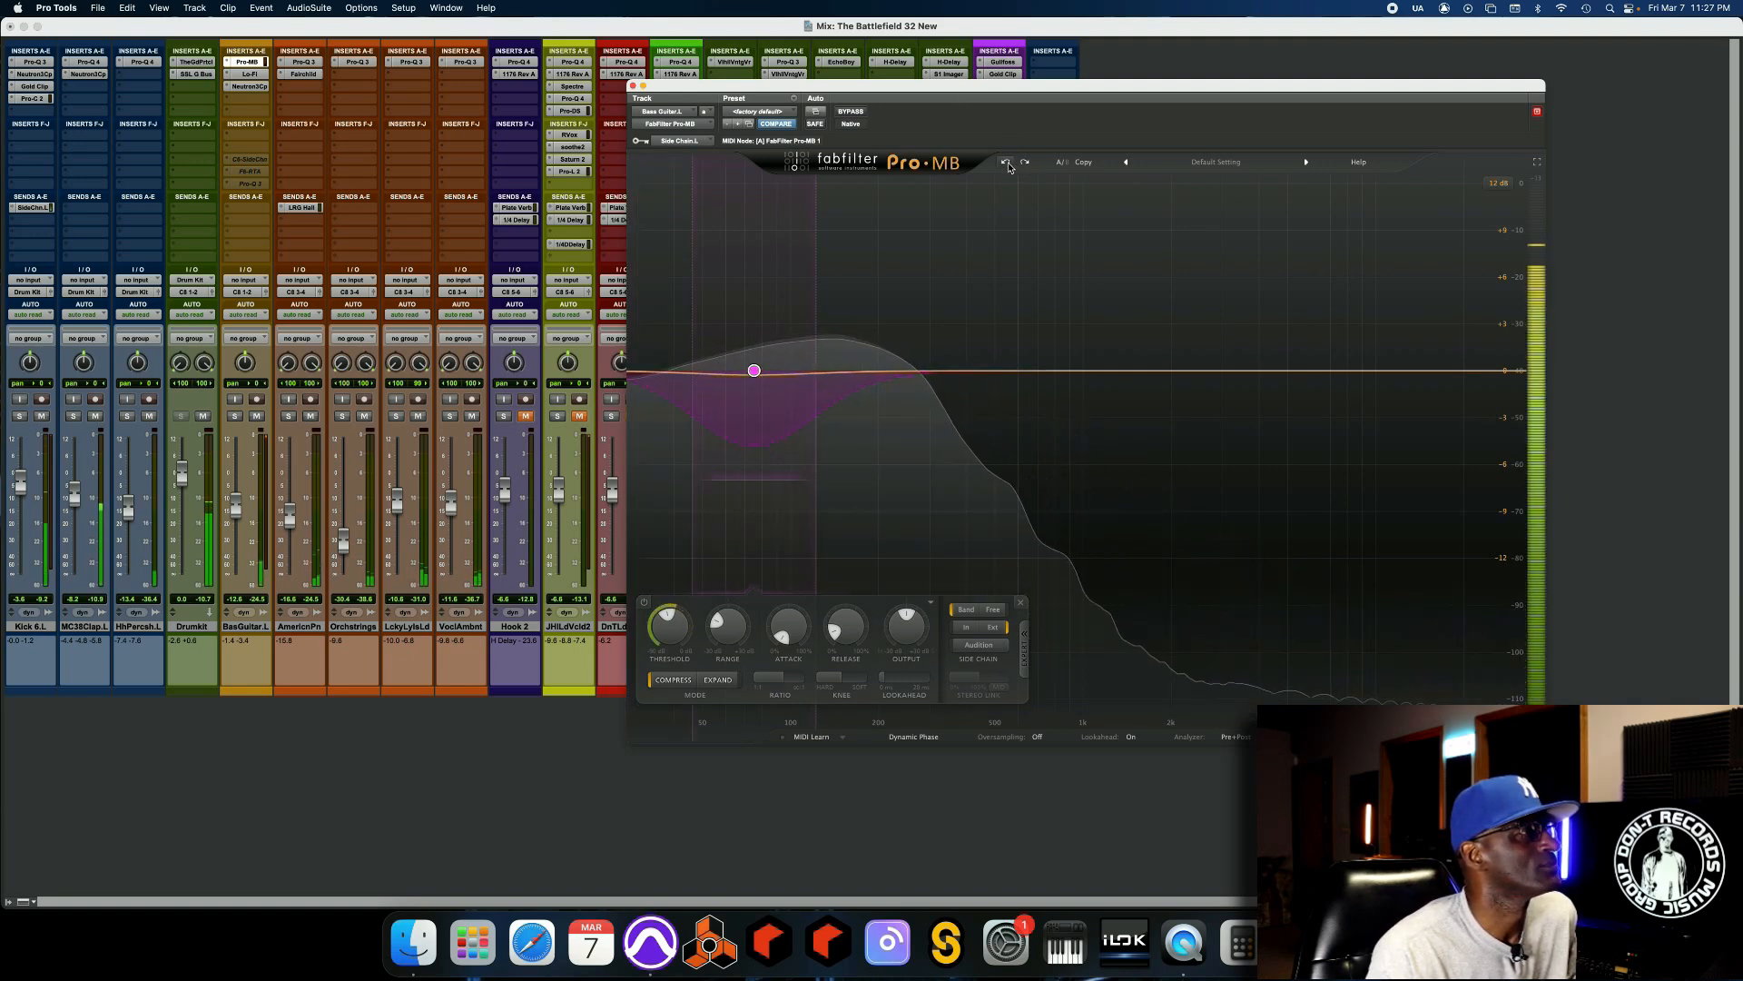